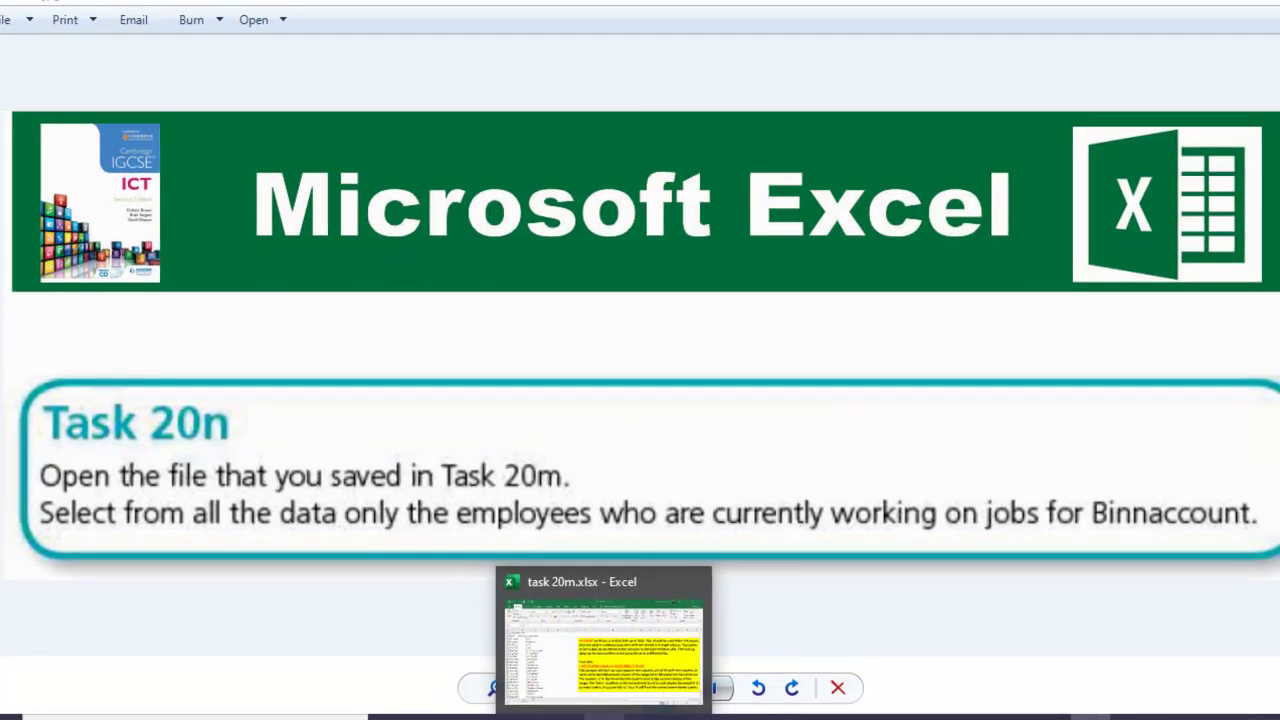
- Bring the task 20m.xlsx workbook to the front from the taskbar
{"action": "left_click", "coordinate": [600, 640]}
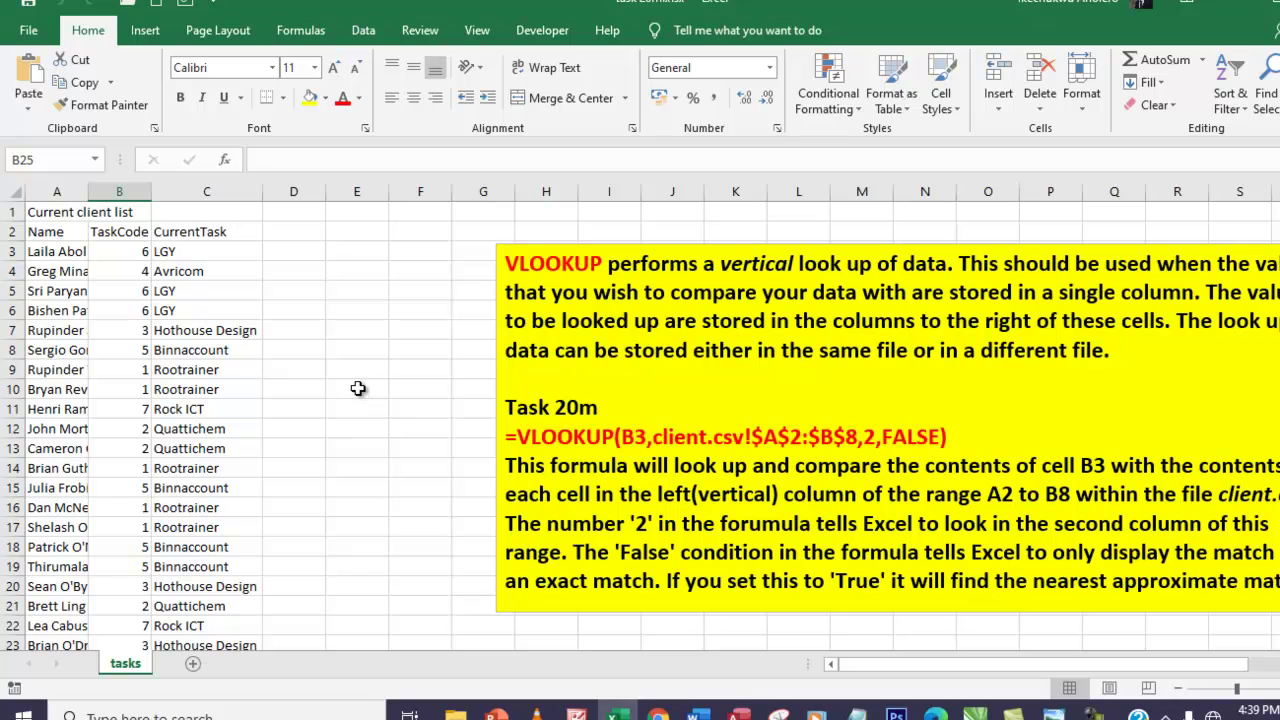
- Delete the yellow VLOOKUP note box and save the workbook as task 20n
{"action": "left_click", "coordinate": [544, 275]}
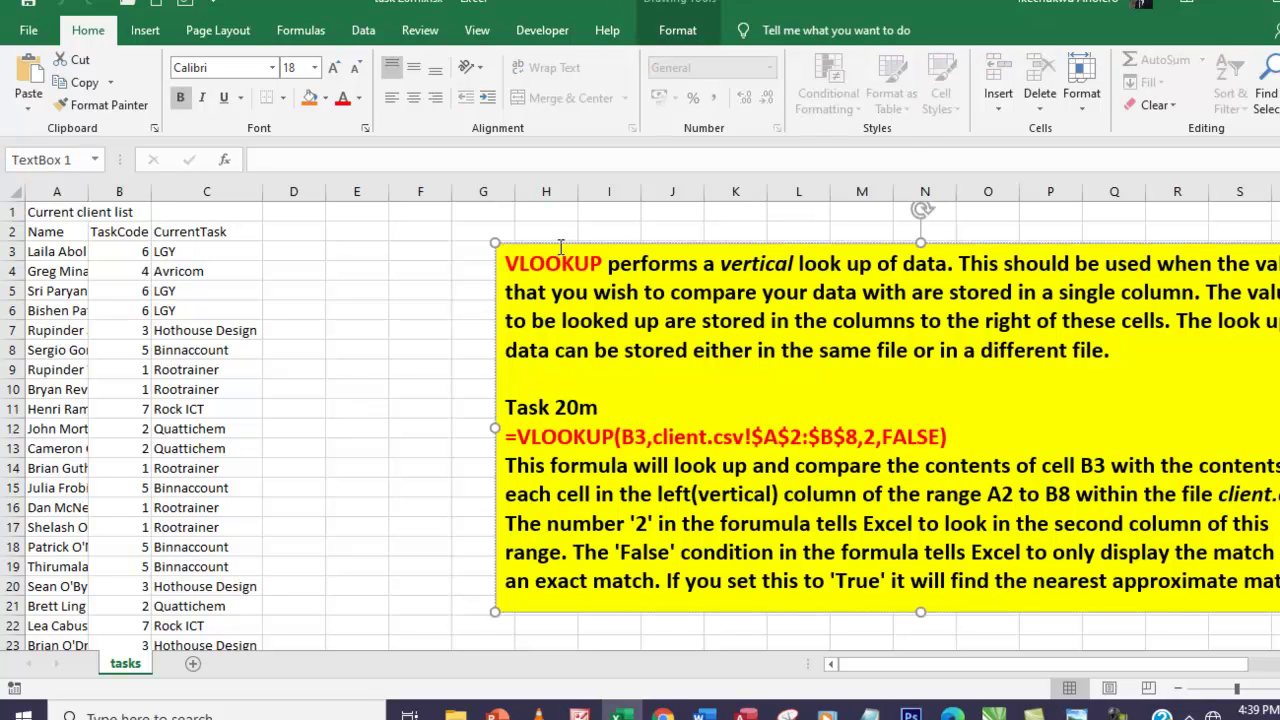
{"action": "key", "text": "Delete"}
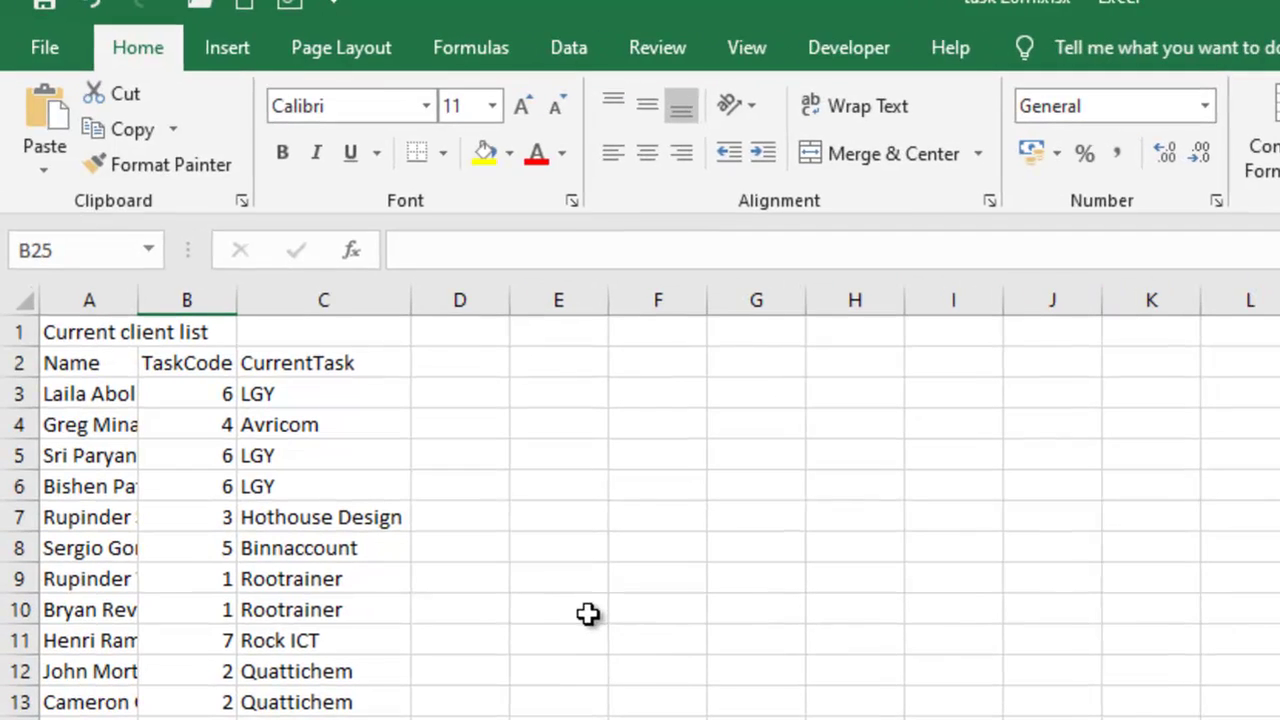
{"action": "left_click", "coordinate": [44, 48]}
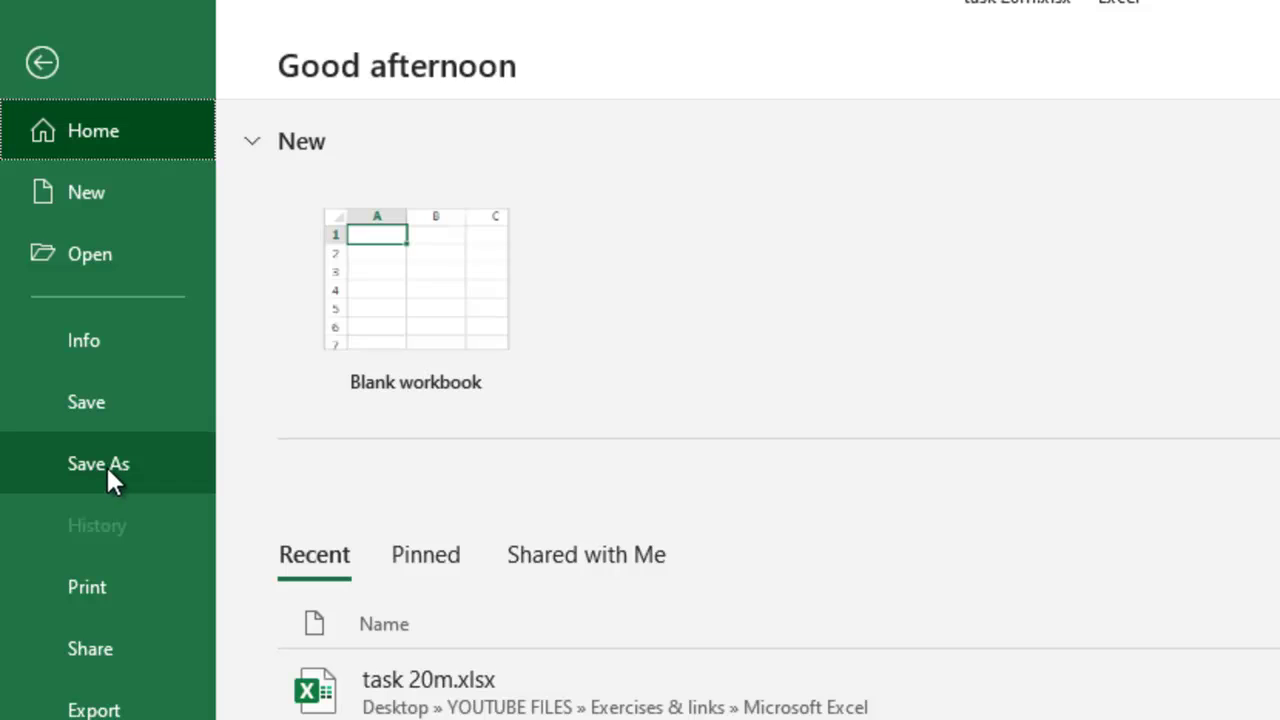
{"action": "left_click", "coordinate": [106, 470]}
{"action": "left_click", "coordinate": [455, 560]}
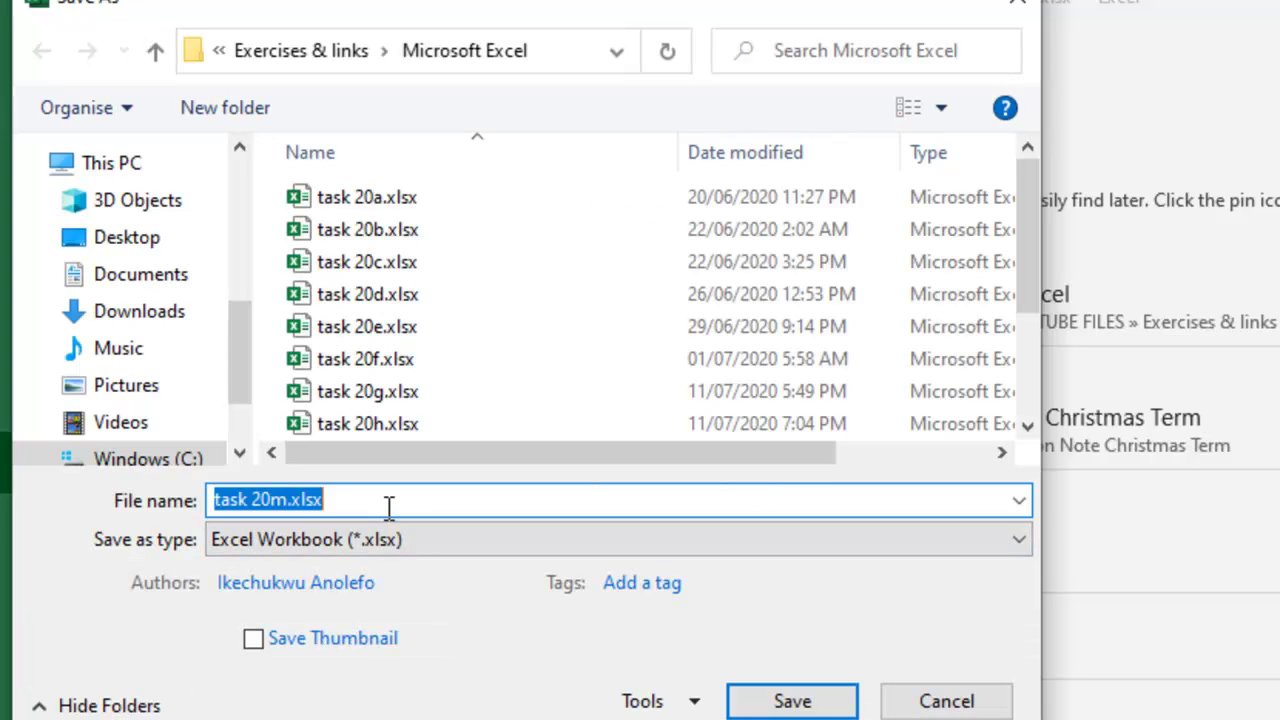
{"action": "left_click", "coordinate": [392, 502]}
{"action": "key", "text": "BackSpace"}
{"action": "key", "text": "BackSpace"}
{"action": "key", "text": "BackSpace"}
{"action": "key", "text": "BackSpace"}
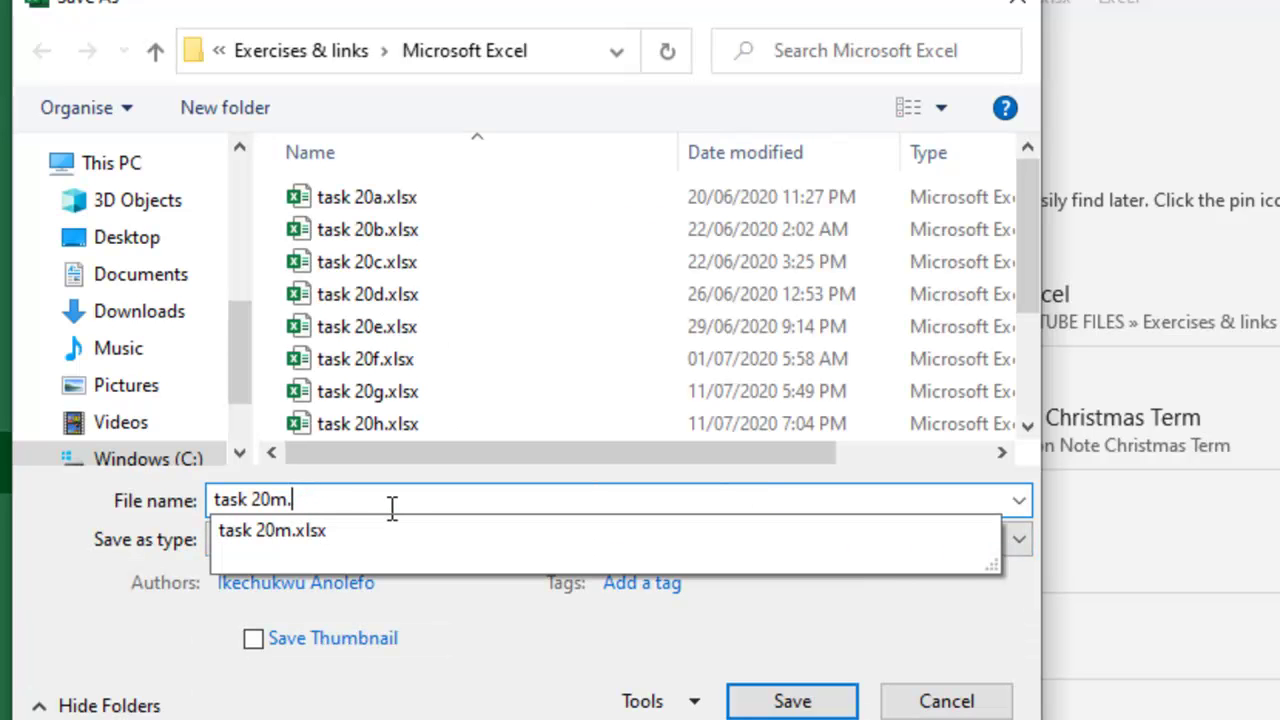
{"action": "key", "text": "BackSpace"}
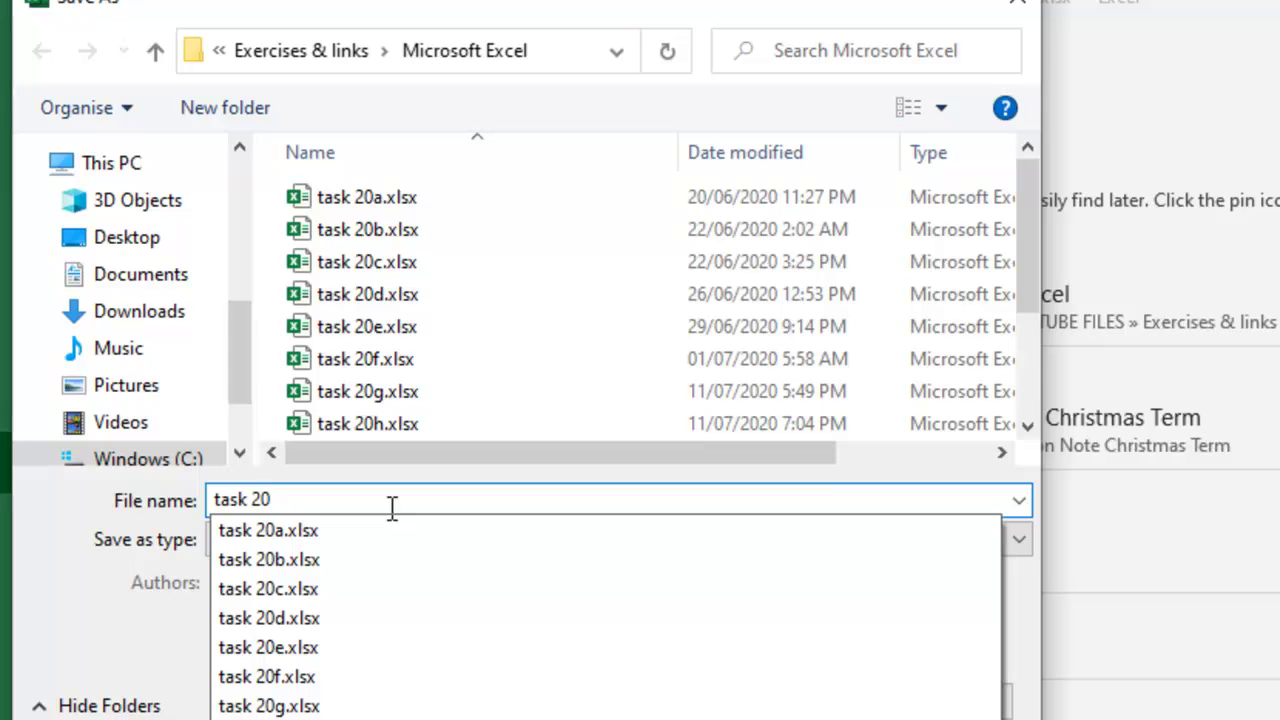
{"action": "type", "text": "n"}
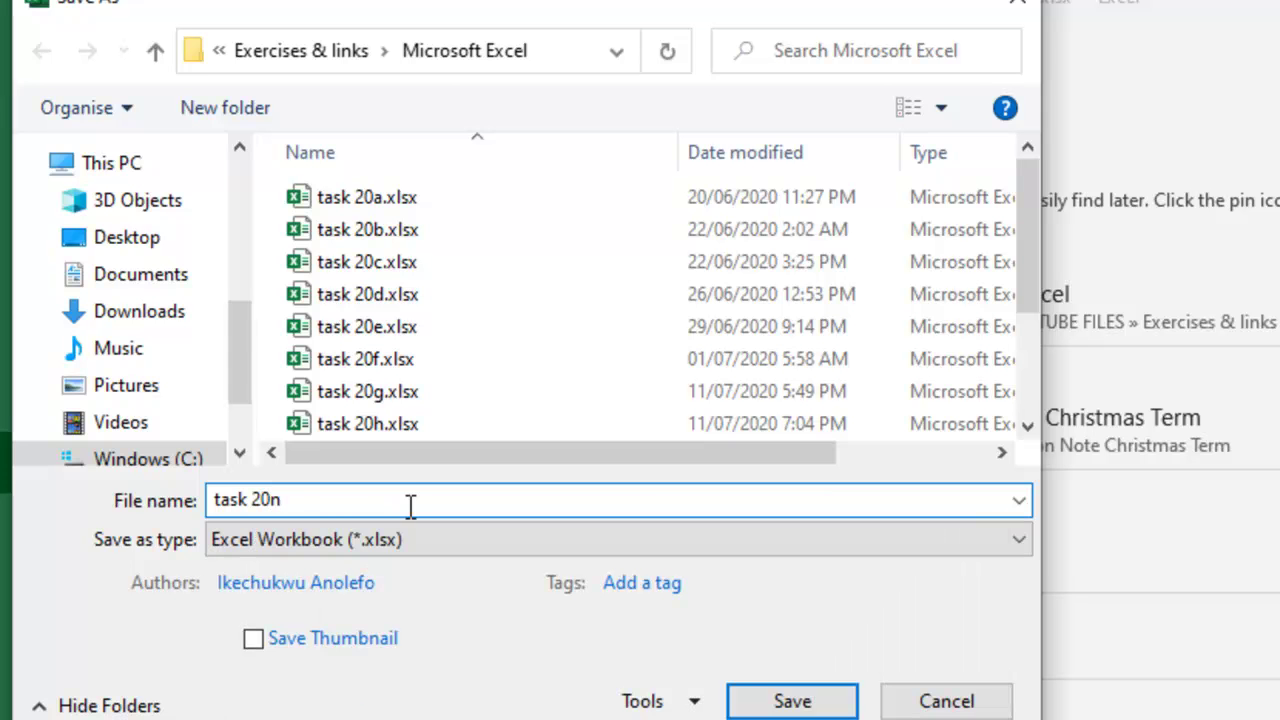
{"action": "left_click", "coordinate": [750, 703]}
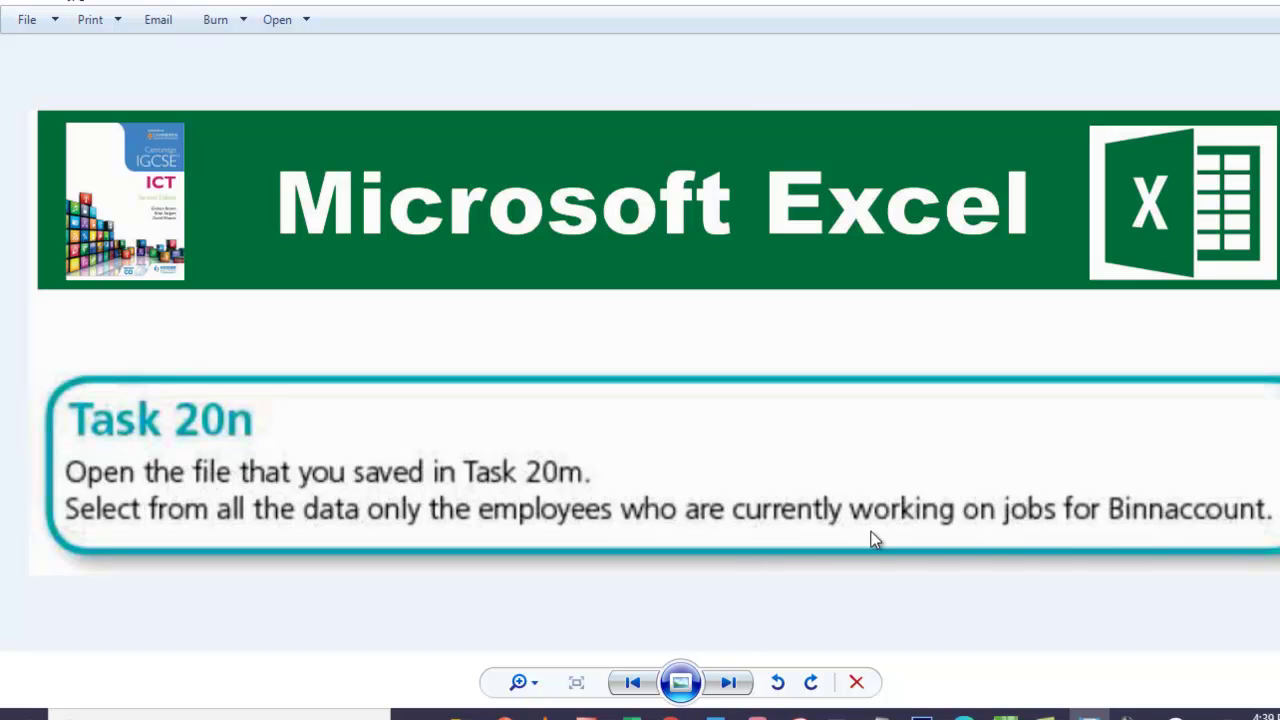
- Switch back to the task 20n.xlsx workbook in Excel
{"action": "left_click", "coordinate": [631, 714]}
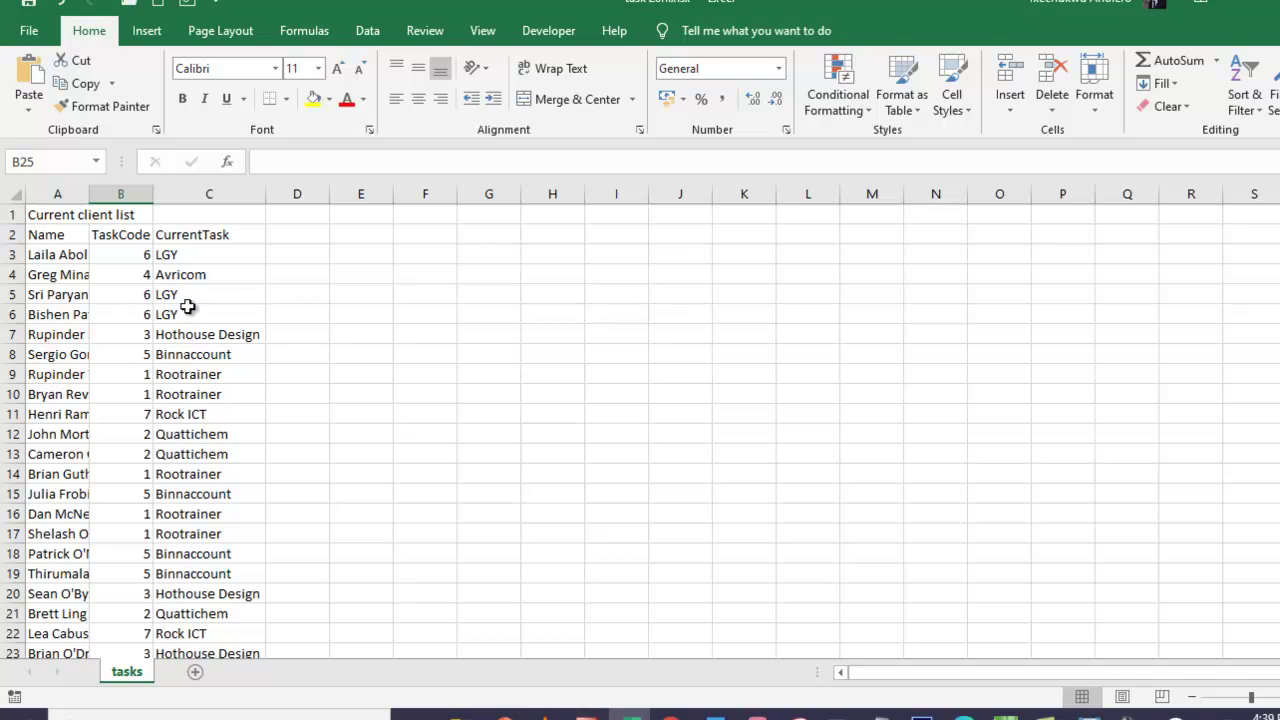
- Autofit column A to the longest employee name and select the client list A2:C24
{"action": "left_click", "coordinate": [189, 234]}
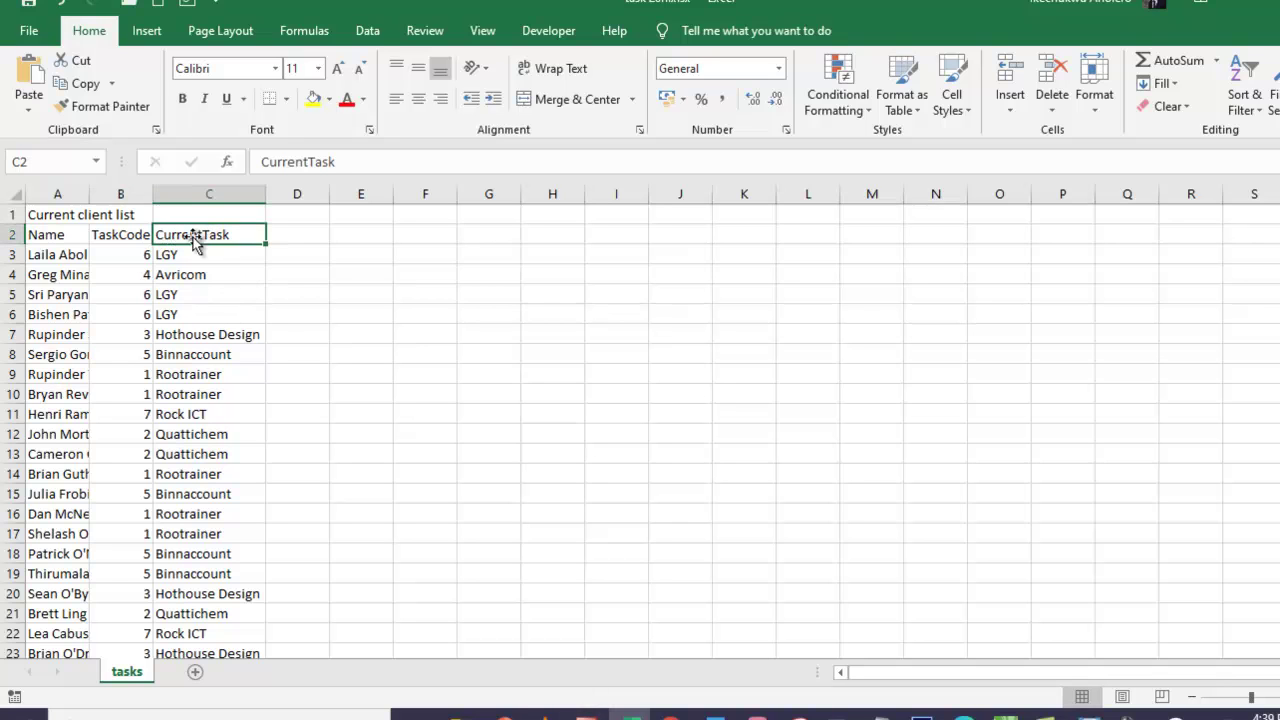
{"action": "left_click", "coordinate": [200, 353]}
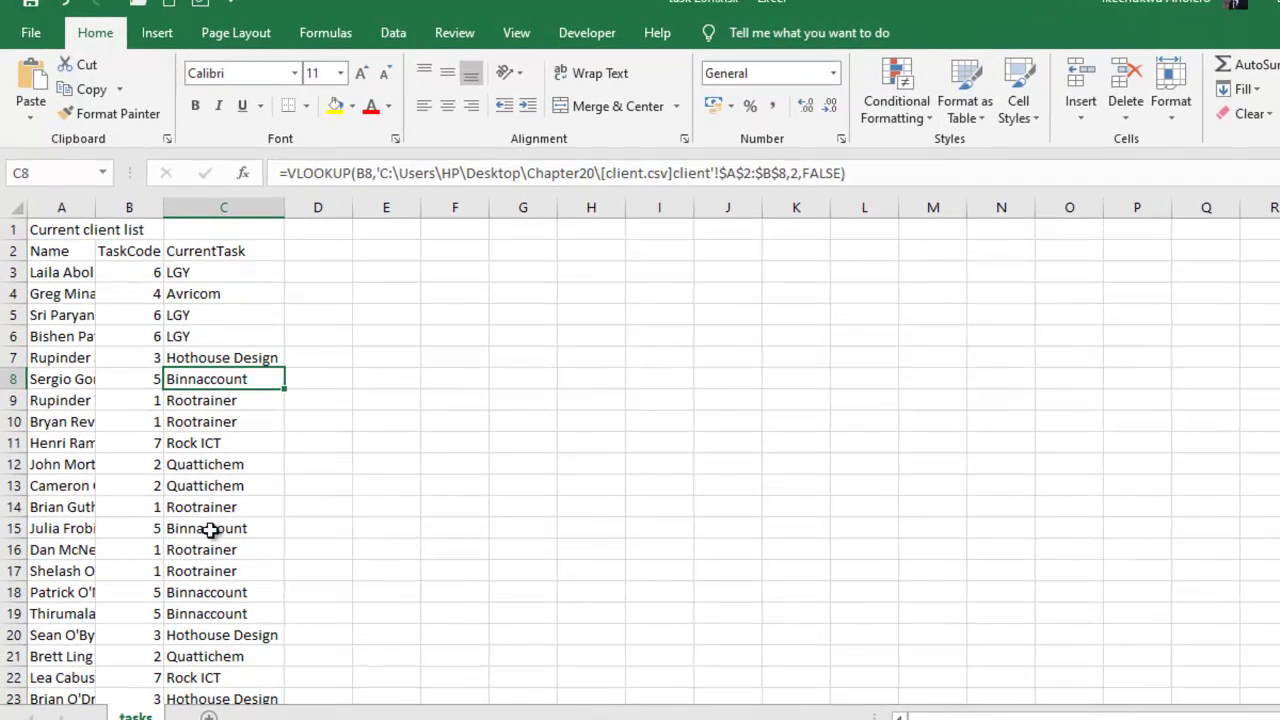
{"action": "left_click_drag", "start_coordinate": [95, 208], "coordinate": [95, 208]}
{"action": "double_click", "coordinate": [95, 208]}
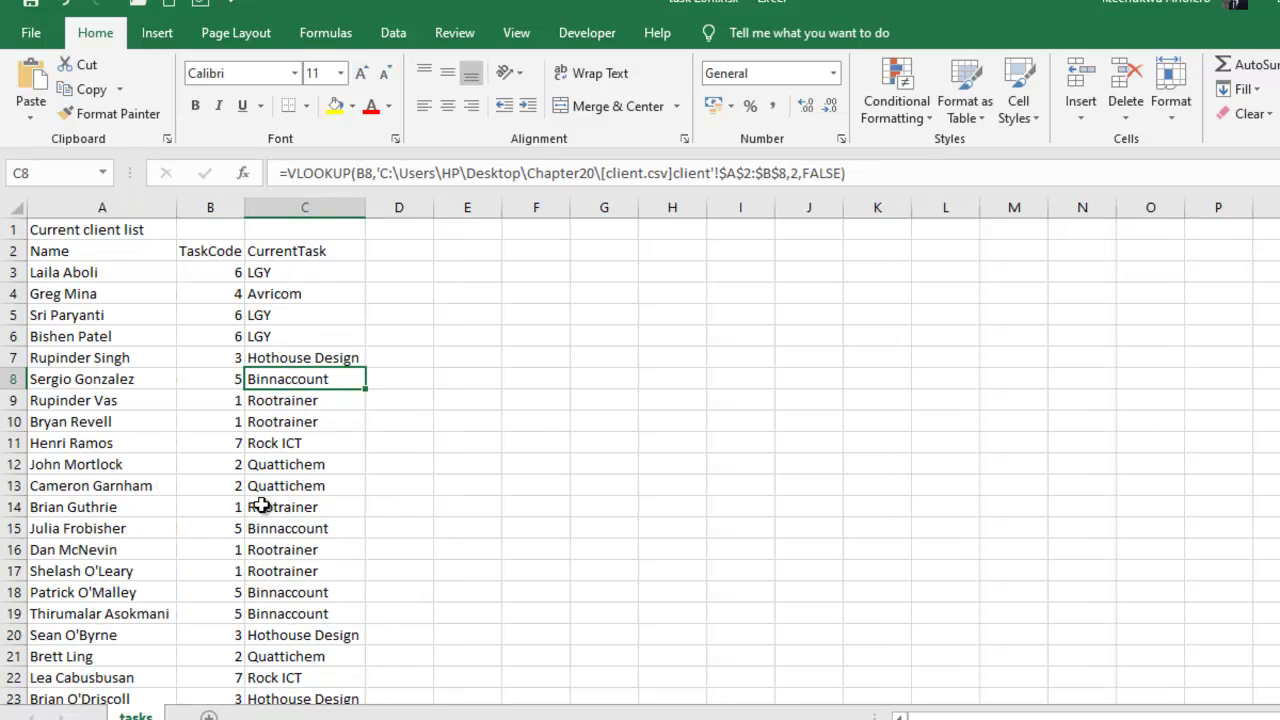
{"action": "scroll", "coordinate": [296, 453], "scroll_direction": "down", "scroll_amount": 1}
{"action": "scroll", "coordinate": [296, 453], "scroll_direction": "up", "scroll_amount": 1}
{"action": "left_click_drag", "start_coordinate": [43, 251], "coordinate": [262, 658]}
{"action": "scroll", "coordinate": [214, 455], "scroll_direction": "up", "scroll_amount": 1}
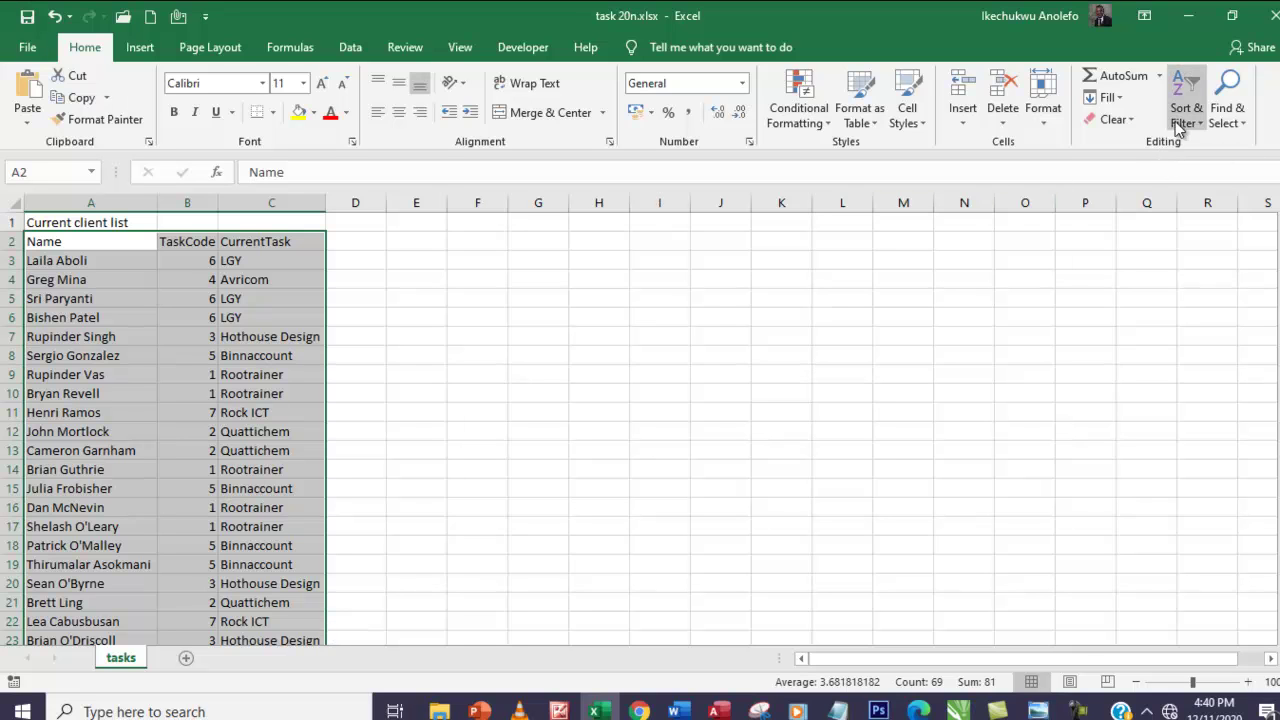
- Turn on AutoFilter and show only Binnaccount in CurrentTask, leaving rows 8, 15, 18, 19, 24
{"action": "left_click", "coordinate": [1192, 124]}
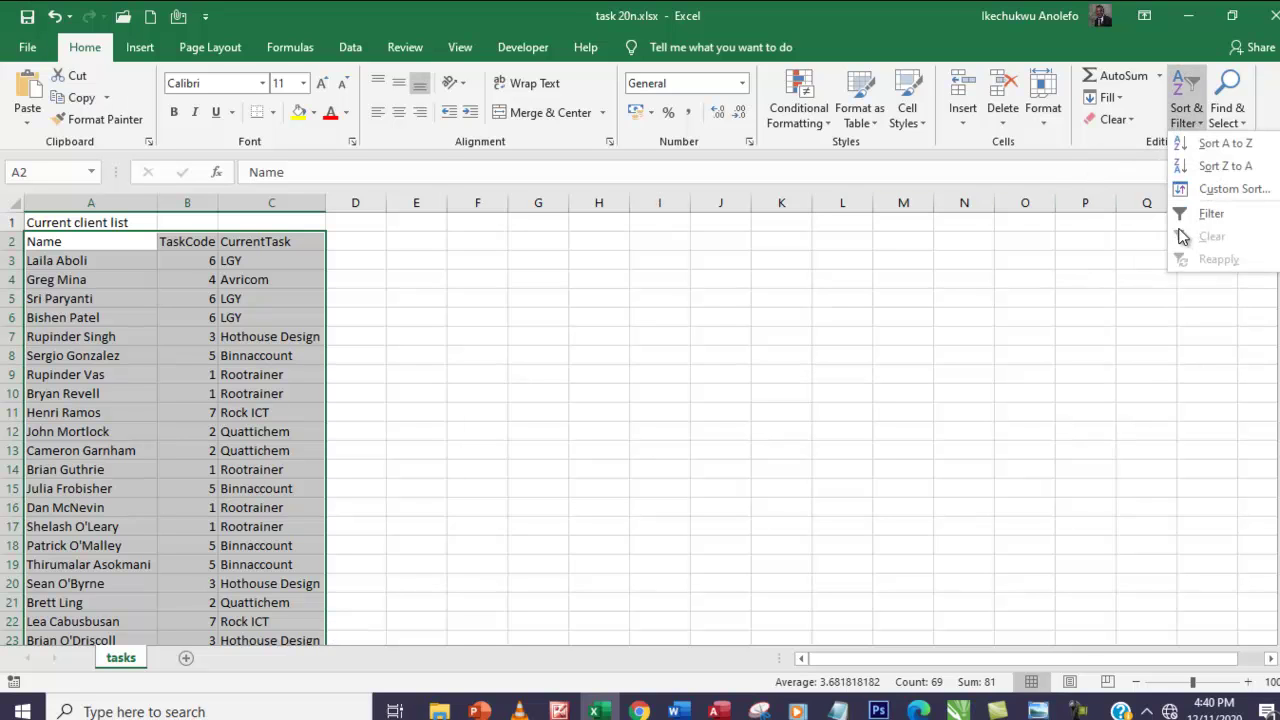
{"action": "left_click", "coordinate": [1193, 214]}
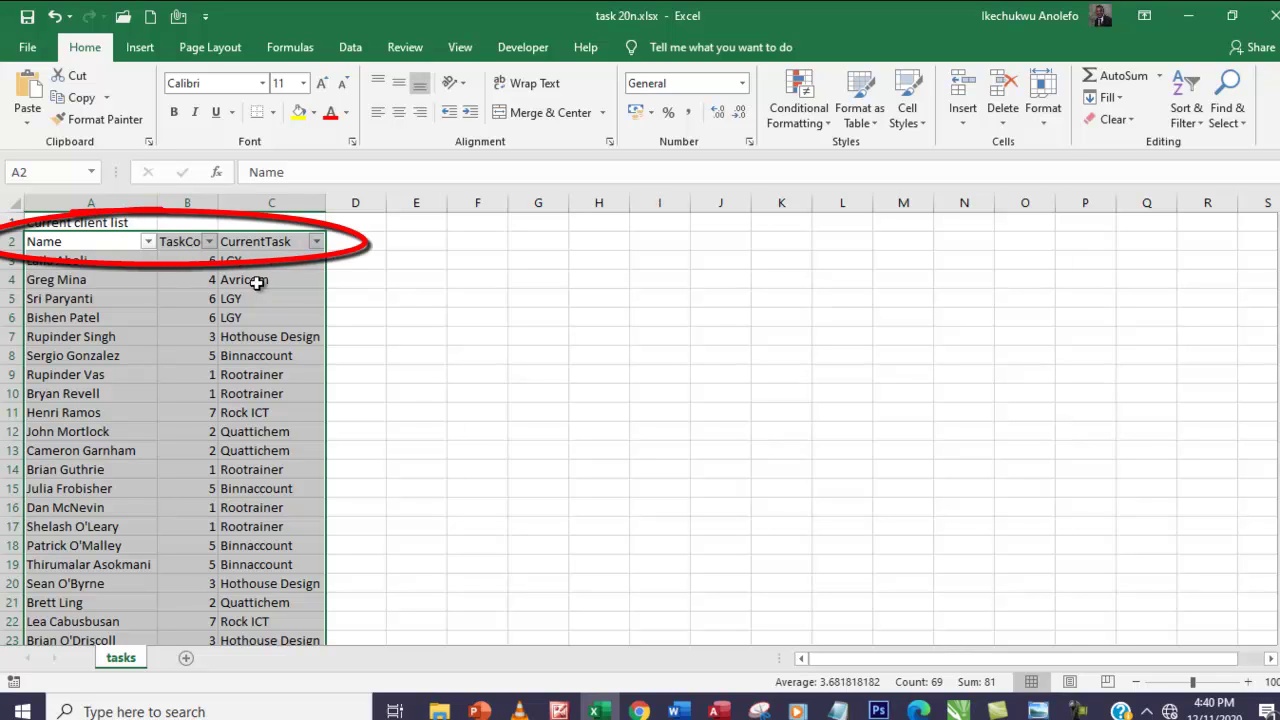
{"action": "left_click", "coordinate": [316, 243]}
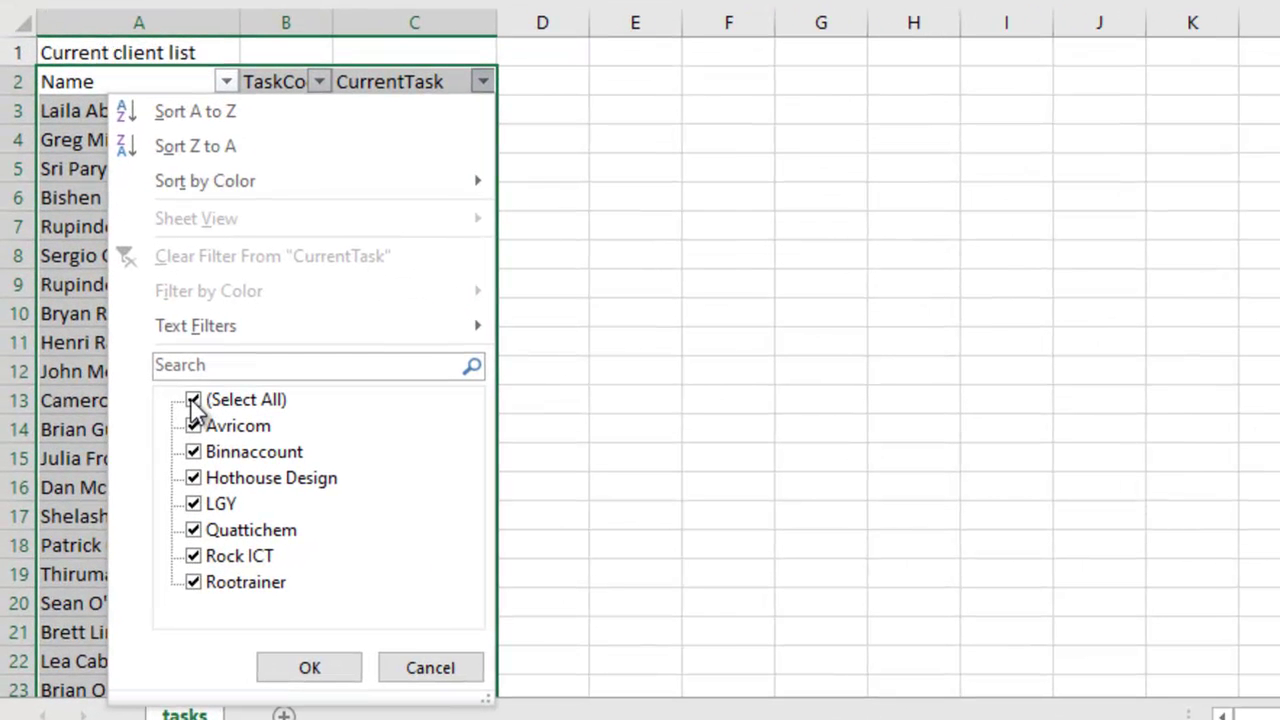
{"action": "left_click", "coordinate": [193, 400]}
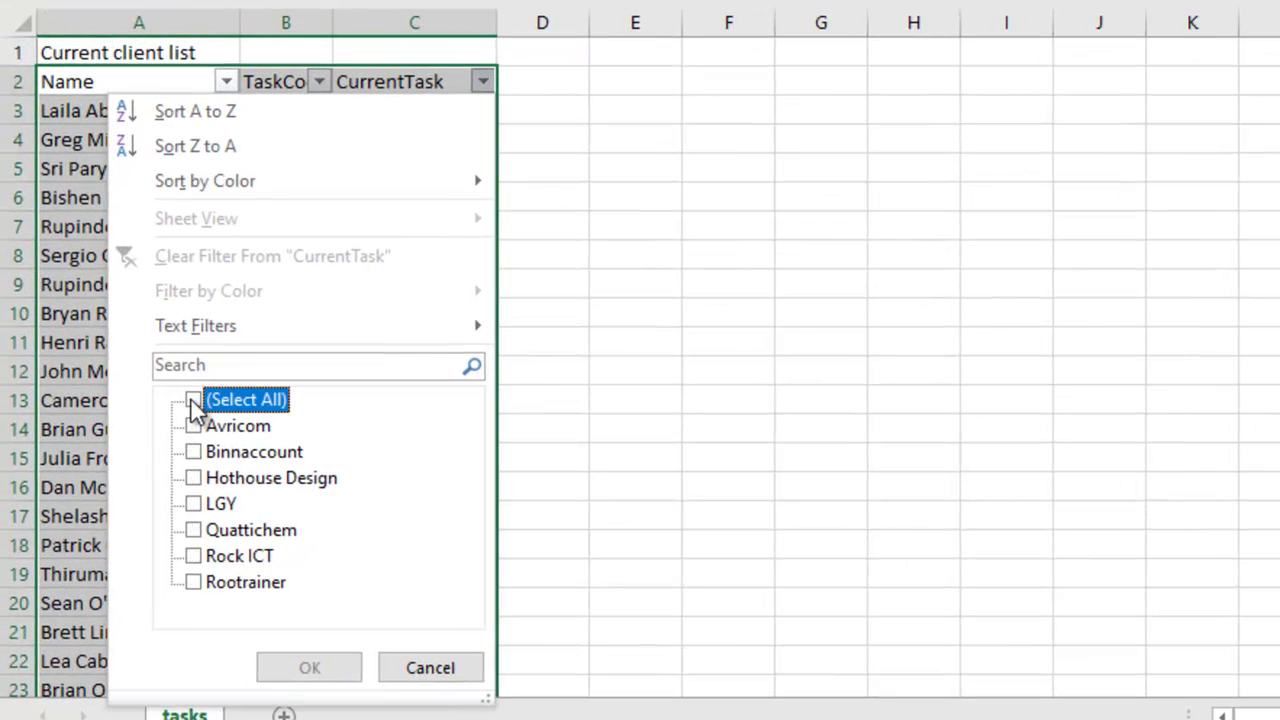
{"action": "left_click", "coordinate": [193, 451]}
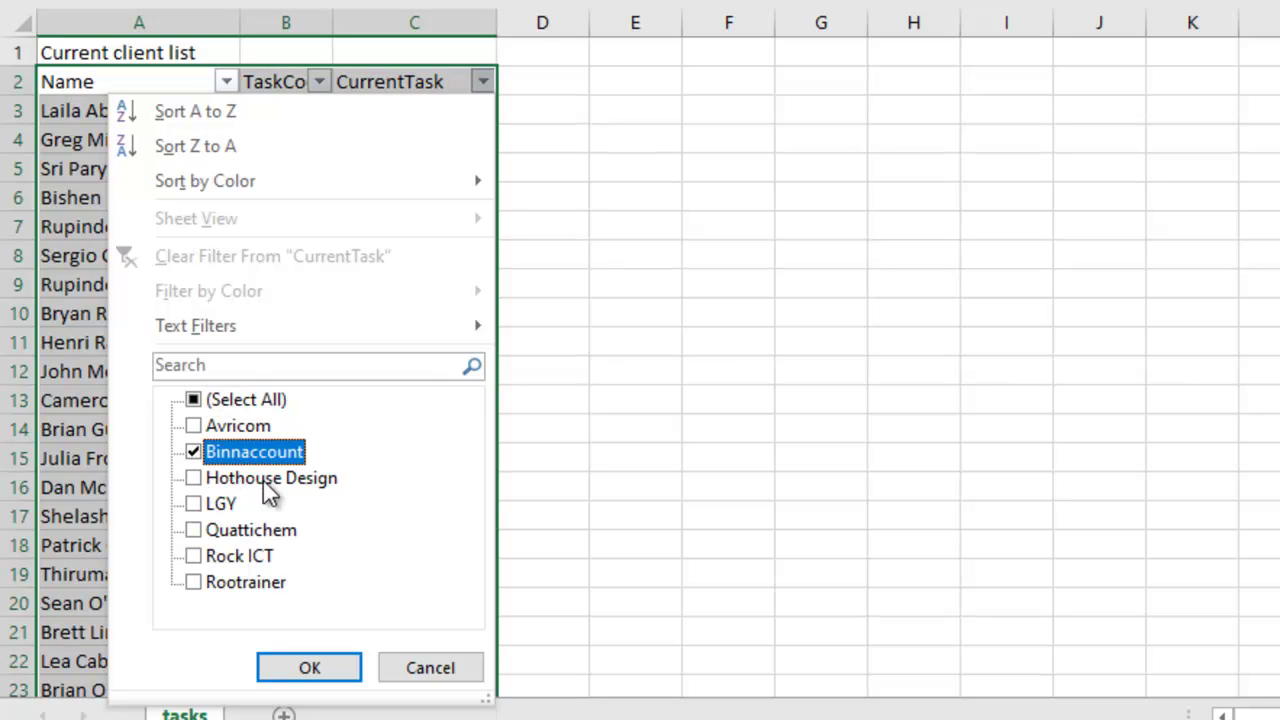
{"action": "left_click", "coordinate": [308, 666]}
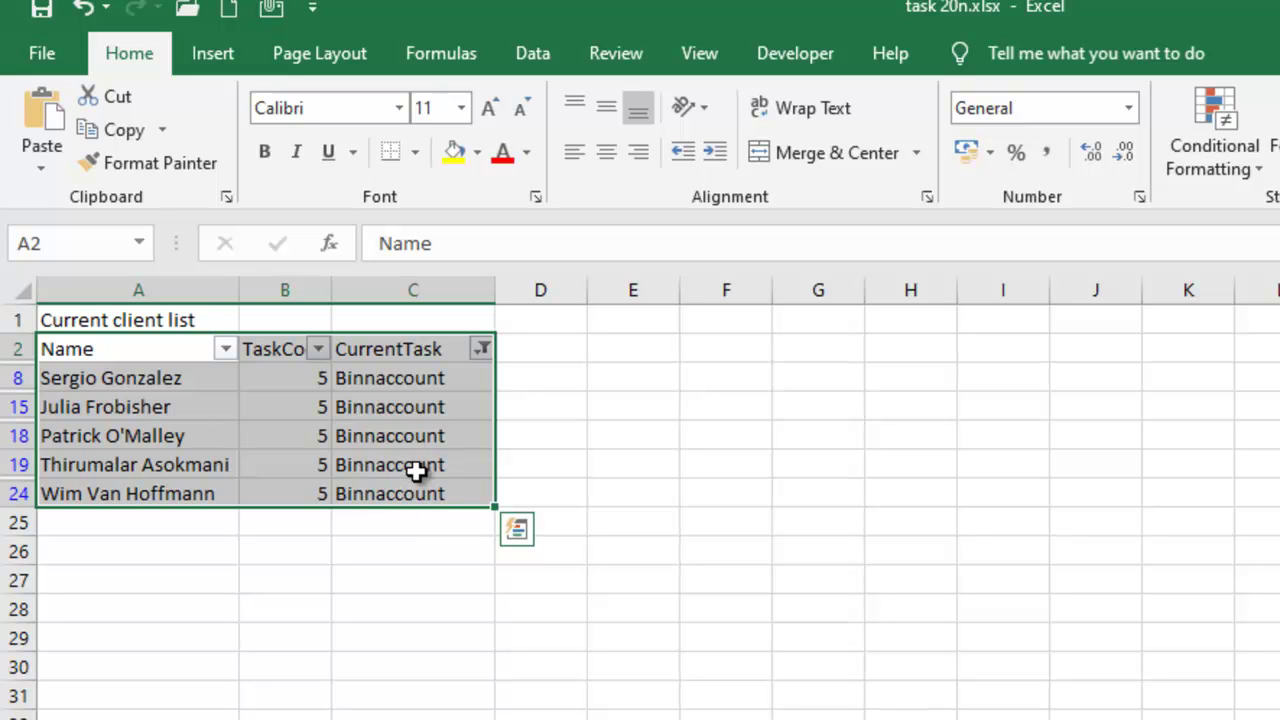
- Undo the Binnaccount filter and switch filtering off on the header row
{"action": "key", "text": "ctrl+z"}
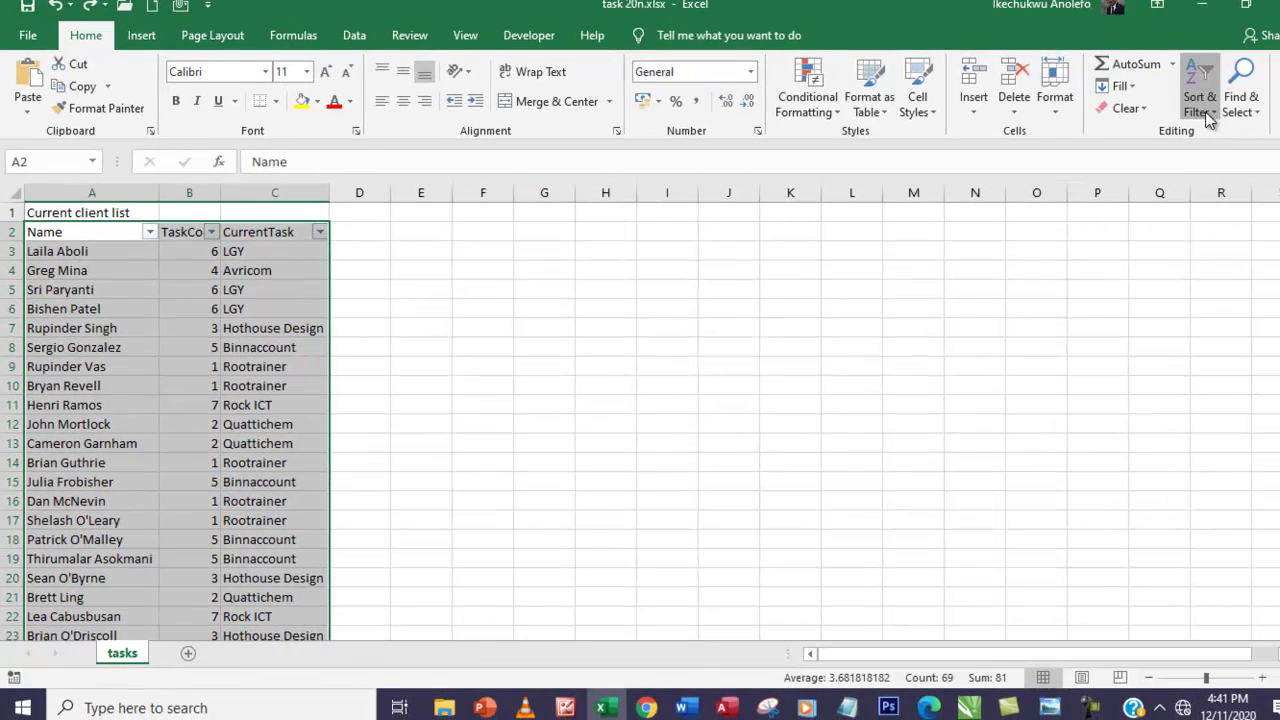
{"action": "left_click", "coordinate": [1200, 100]}
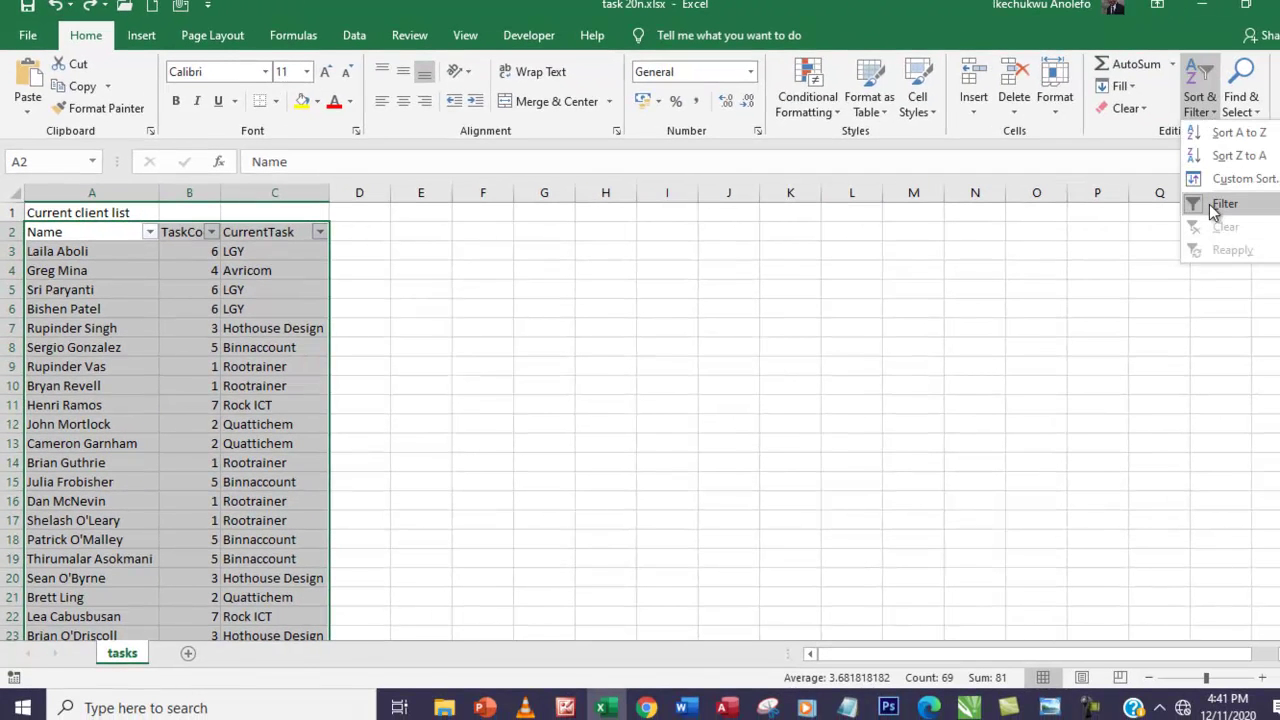
{"action": "left_click", "coordinate": [1209, 204]}
- From cell A2, turn filtering back on, check the CurrentTask list, then turn it off
{"action": "left_click", "coordinate": [284, 248]}
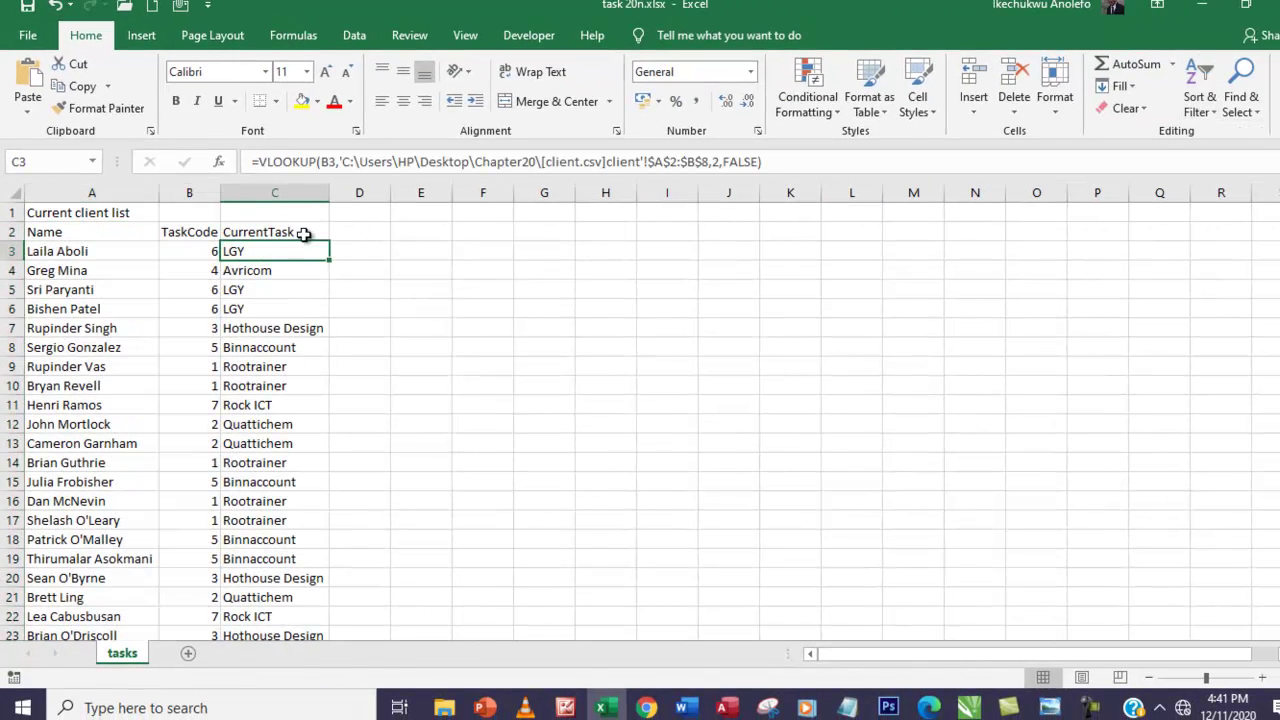
{"action": "left_click", "coordinate": [90, 233]}
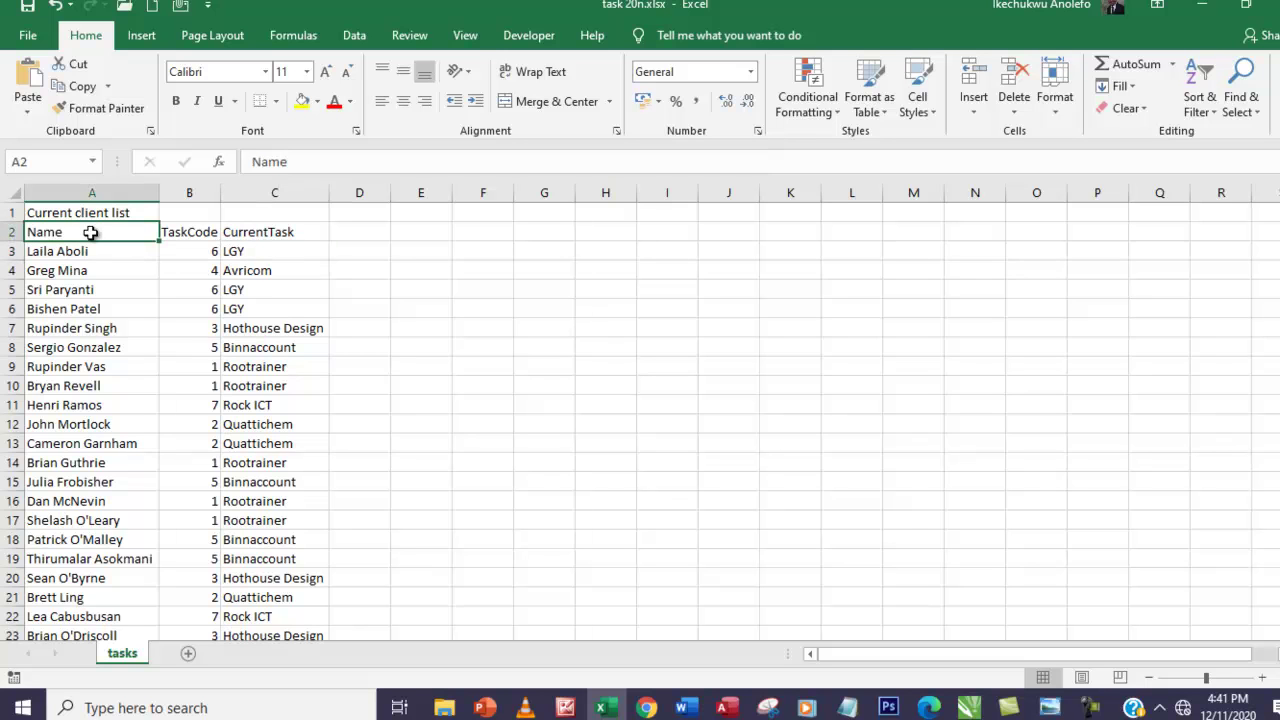
{"action": "left_click", "coordinate": [1204, 107]}
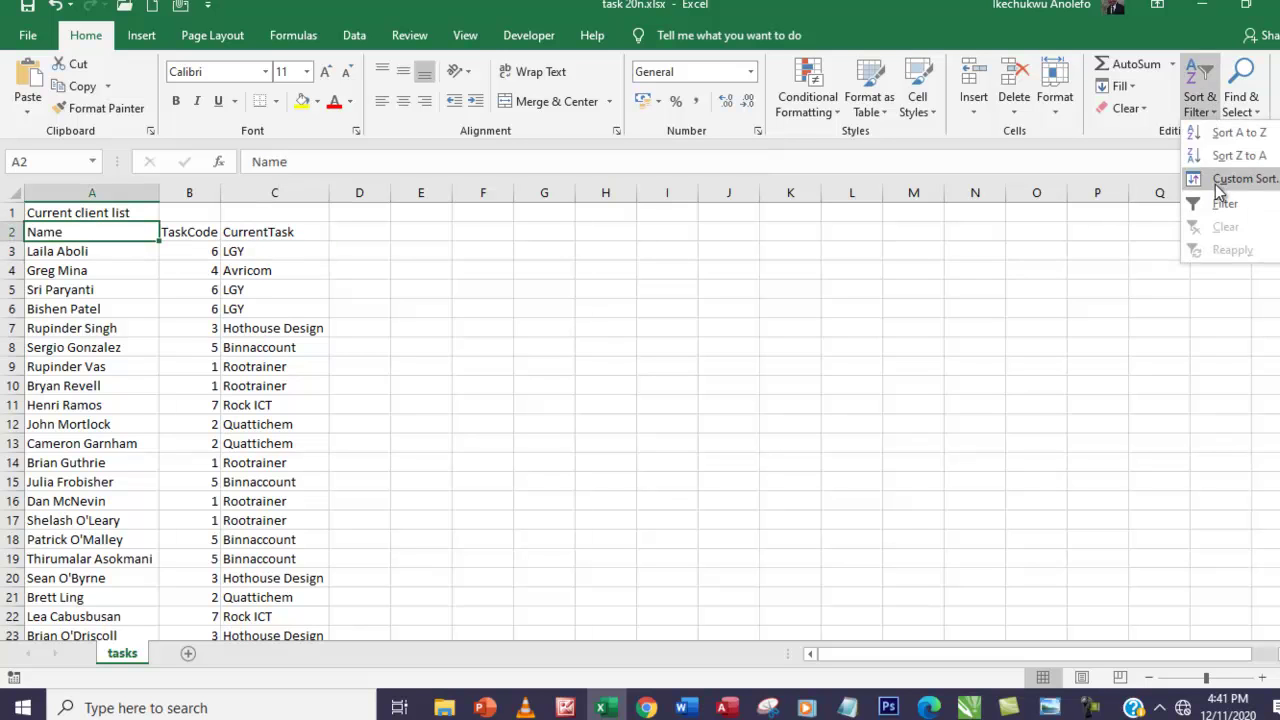
{"action": "left_click", "coordinate": [1214, 206]}
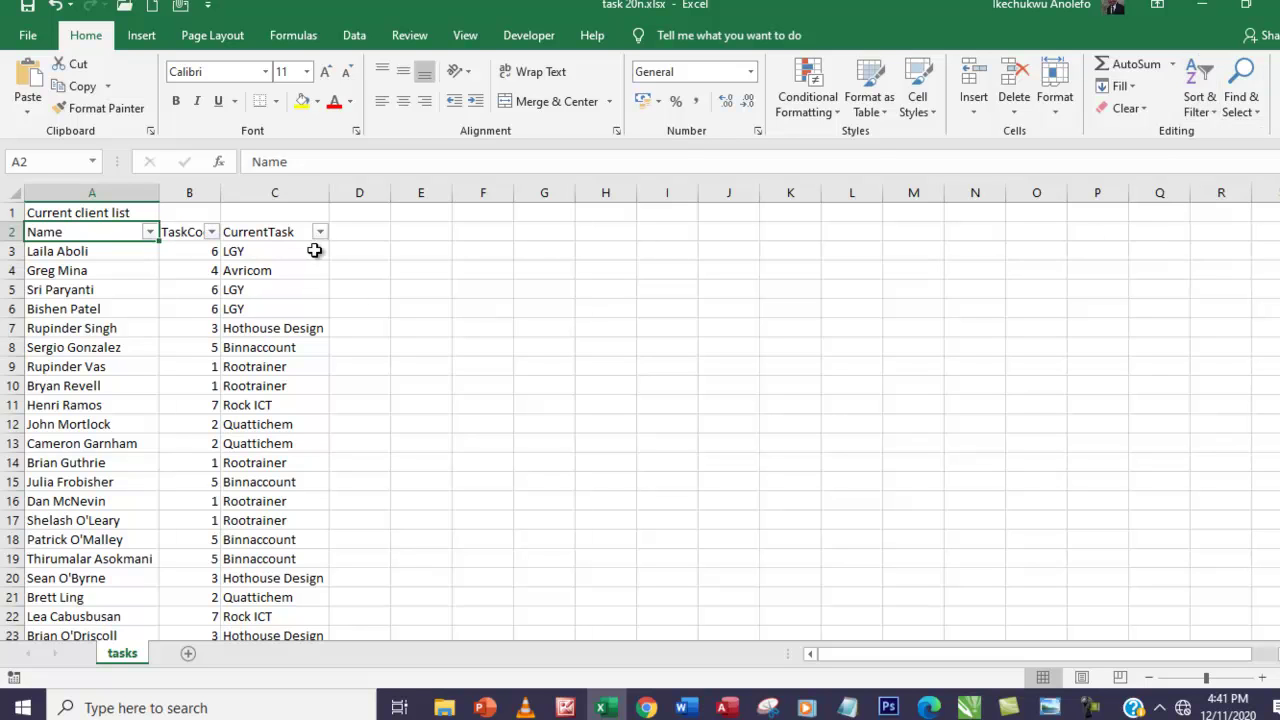
{"action": "left_click", "coordinate": [320, 232]}
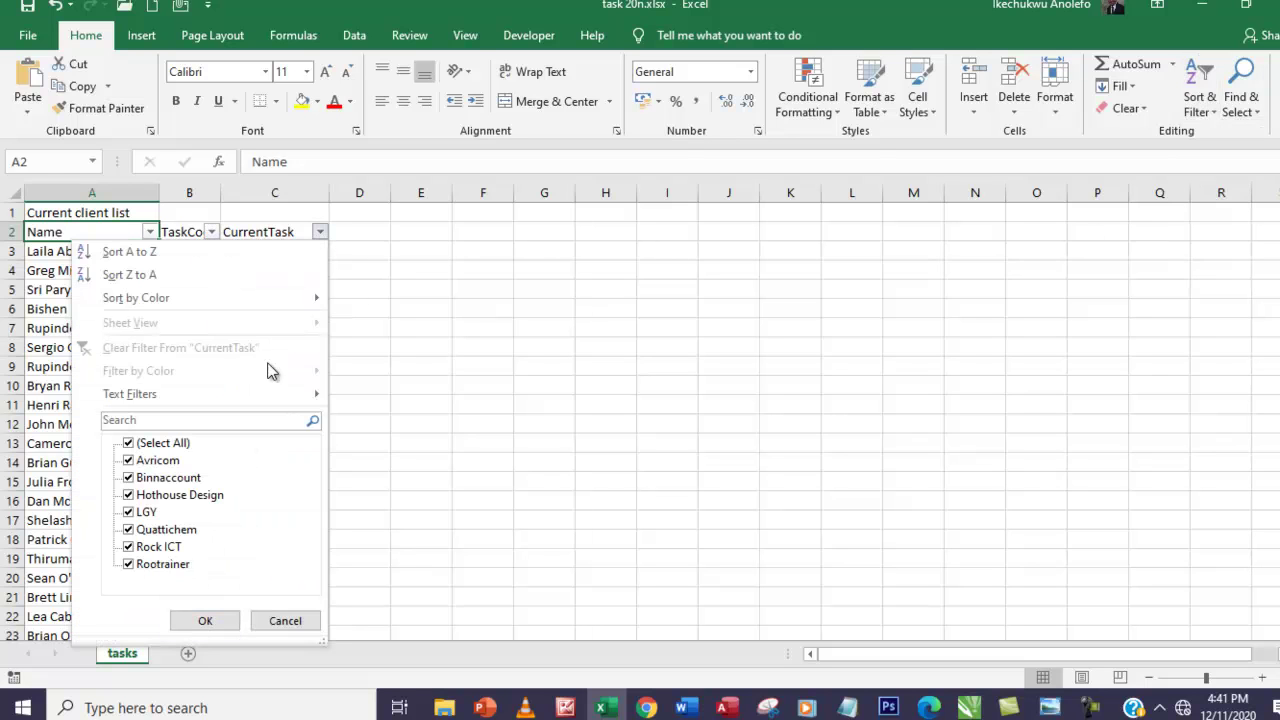
{"action": "left_click", "coordinate": [372, 234]}
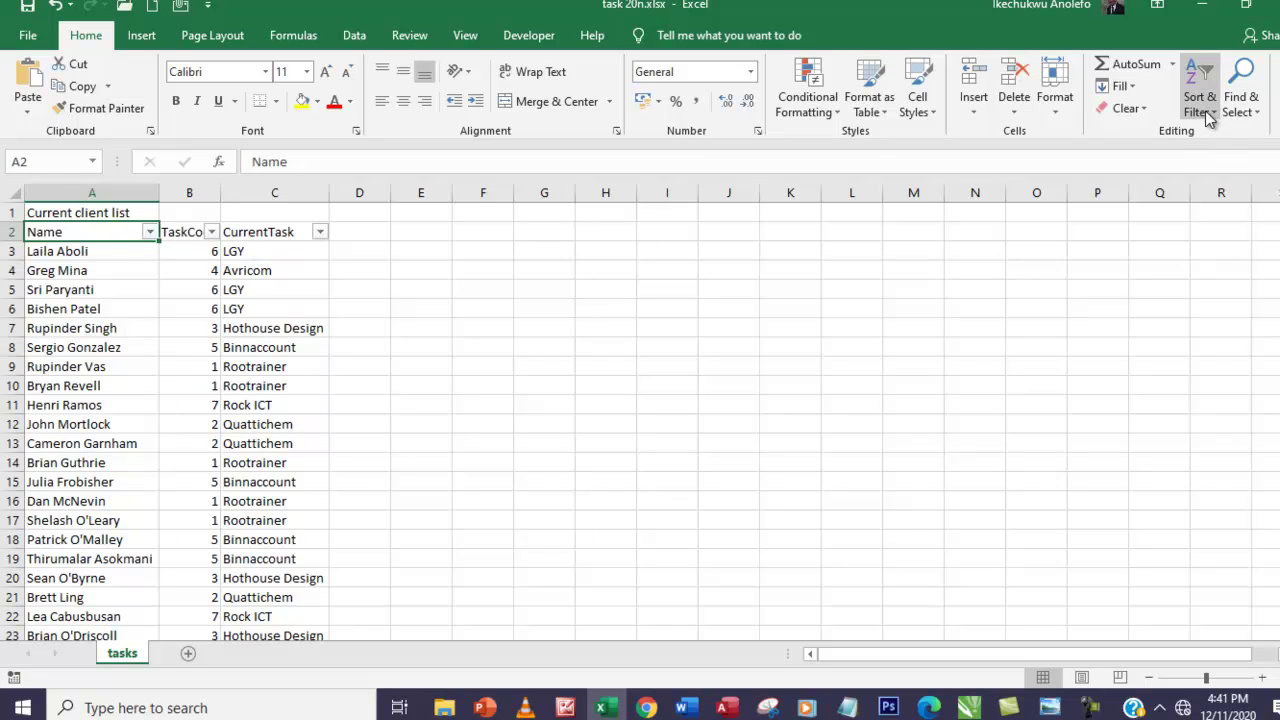
{"action": "left_click", "coordinate": [1207, 106]}
{"action": "left_click", "coordinate": [1212, 203]}
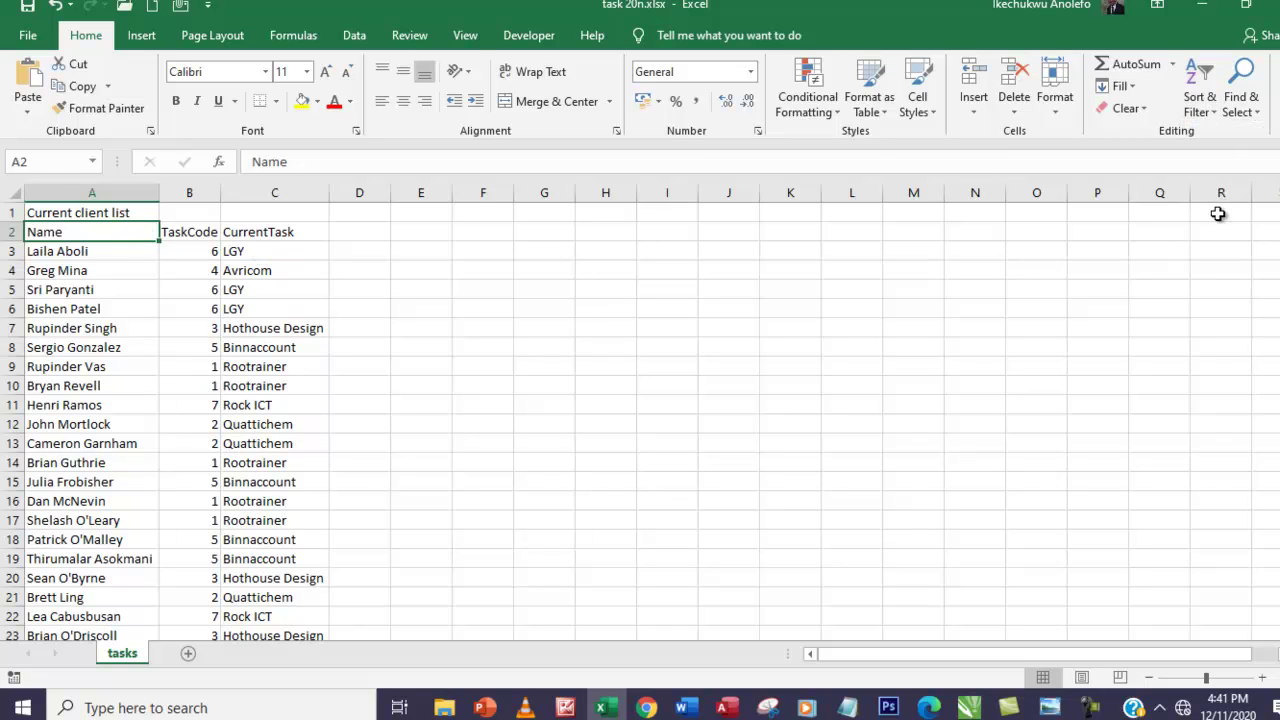
- Select header row 2 and toggle the filter on and off again
{"action": "left_click", "coordinate": [5, 232]}
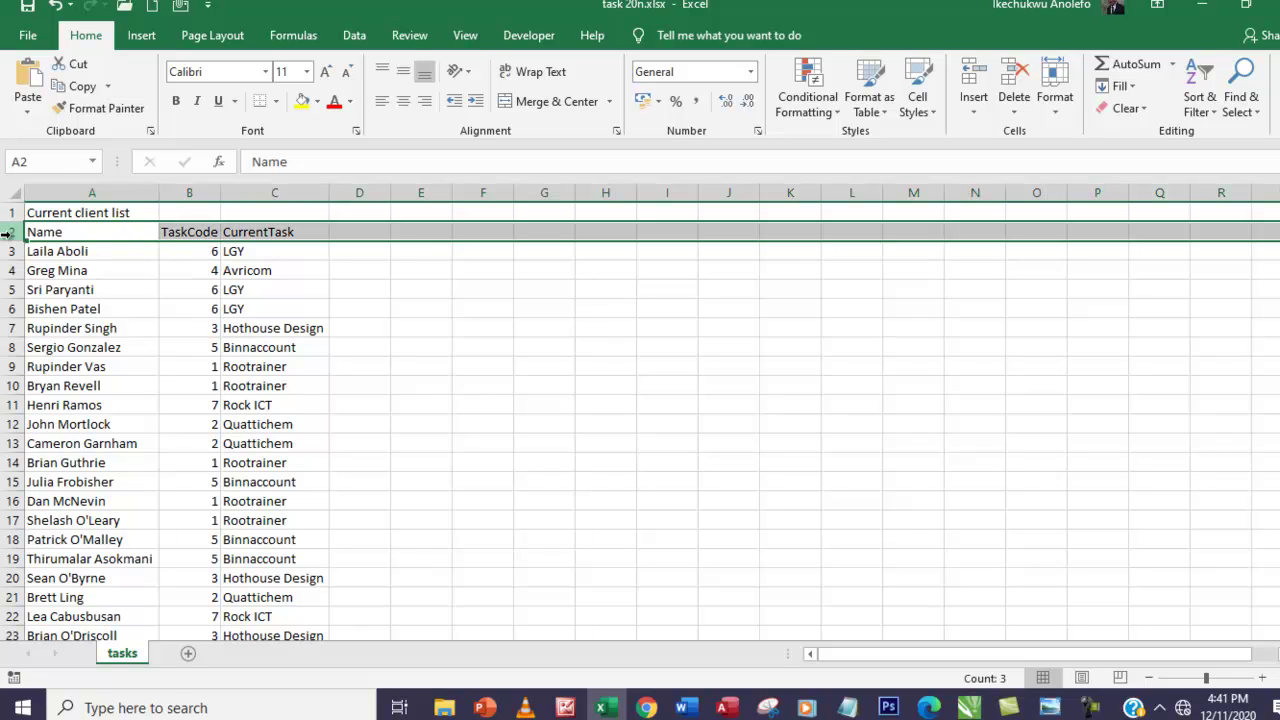
{"action": "left_click", "coordinate": [1203, 104]}
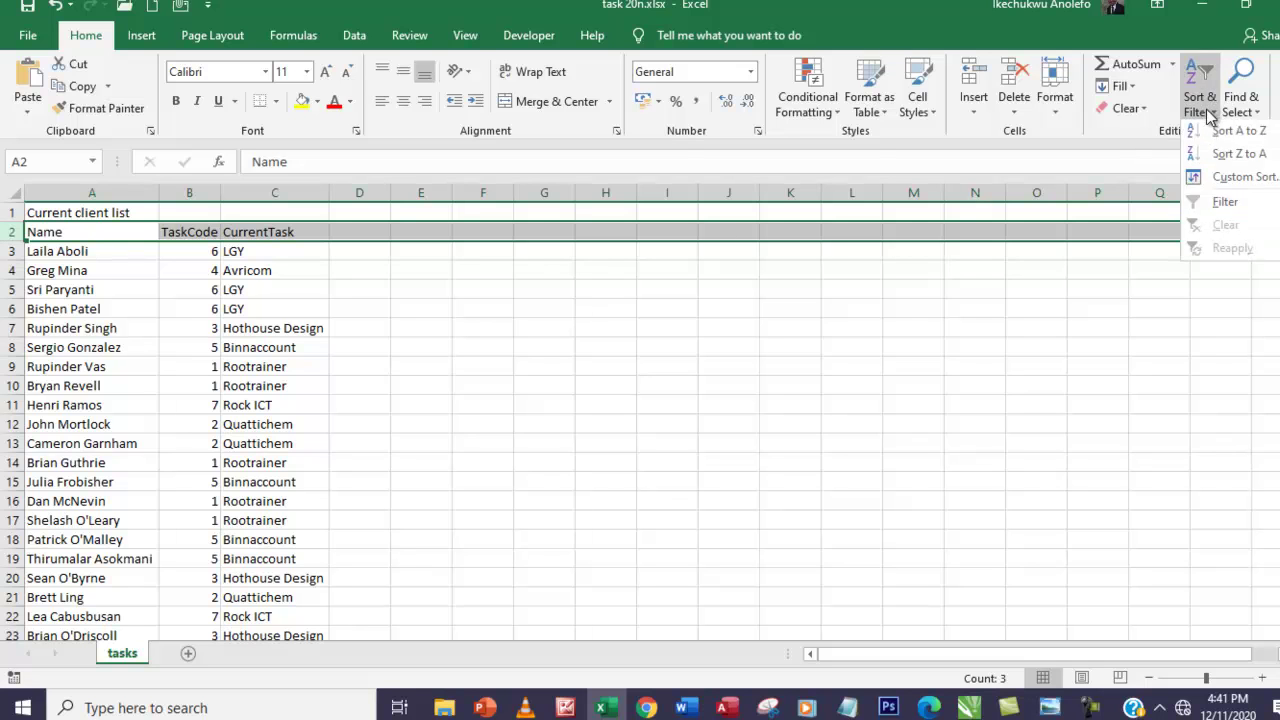
{"action": "left_click", "coordinate": [1225, 205]}
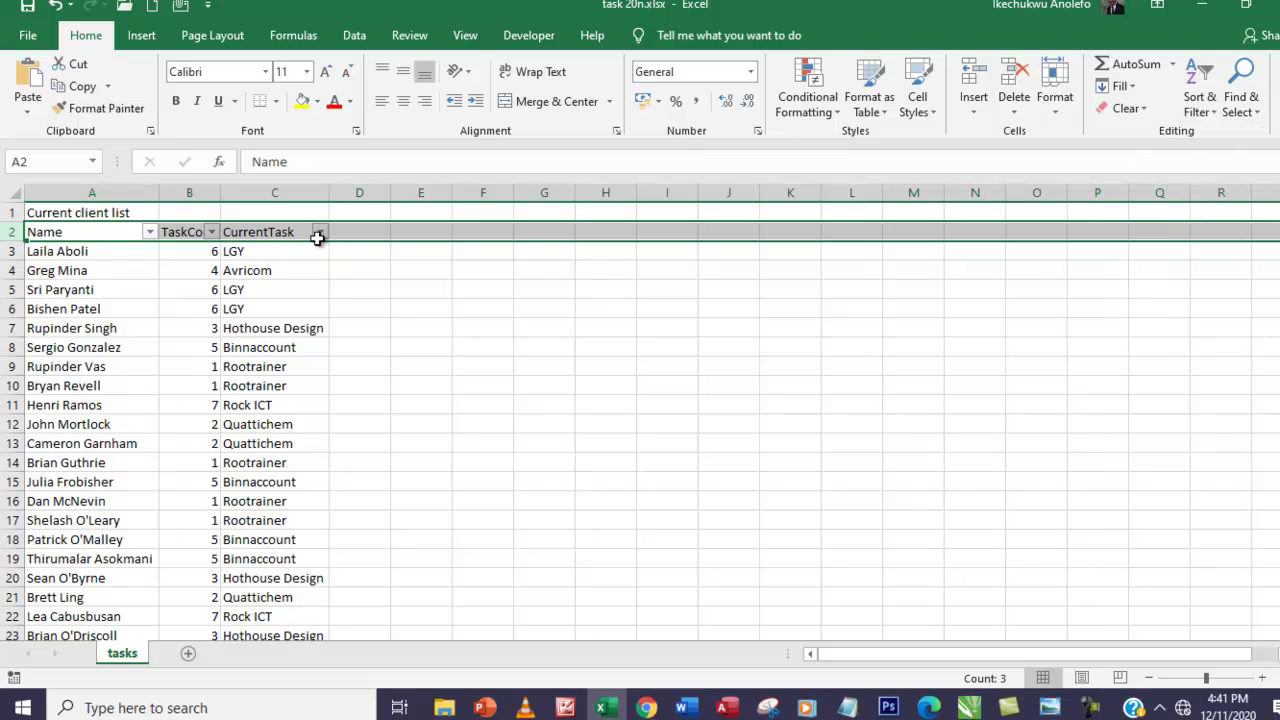
{"action": "left_click", "coordinate": [1200, 108]}
{"action": "left_click", "coordinate": [1215, 210]}
- Filter CurrentTask from the Data tab to Binnaccount only, showing 5 of 22 records
{"action": "left_click", "coordinate": [352, 40]}
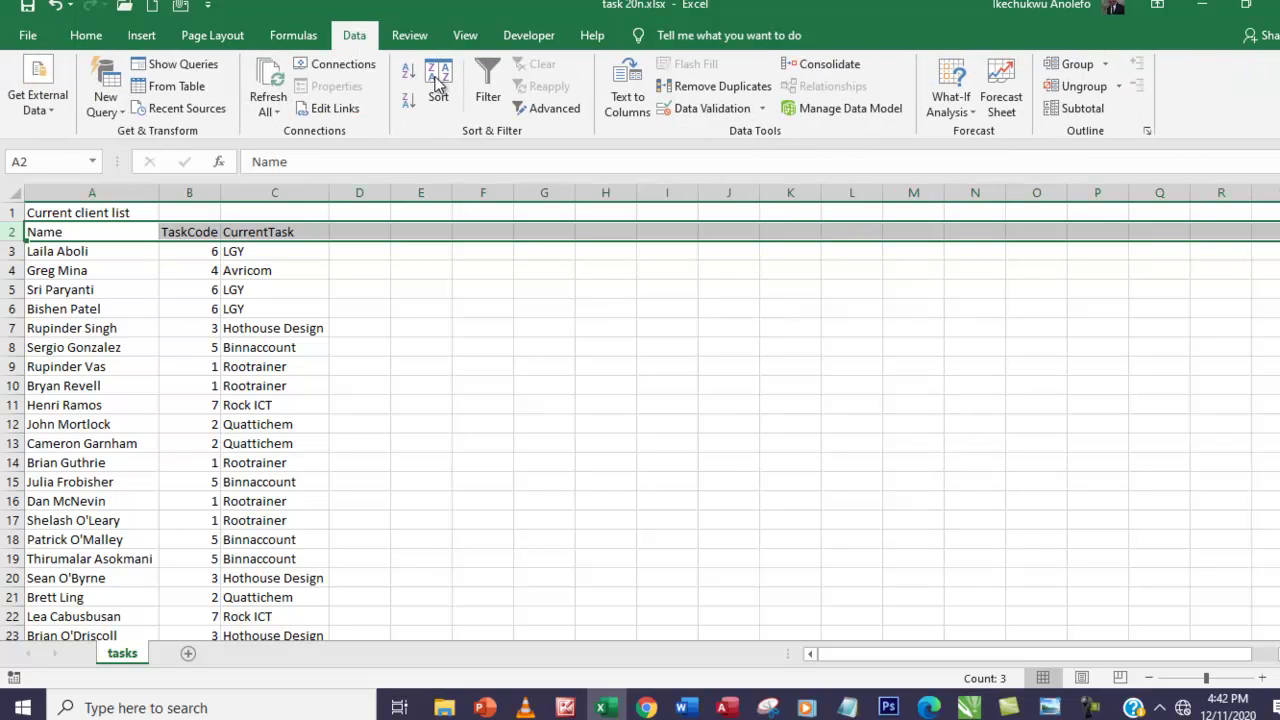
{"action": "left_click", "coordinate": [487, 101]}
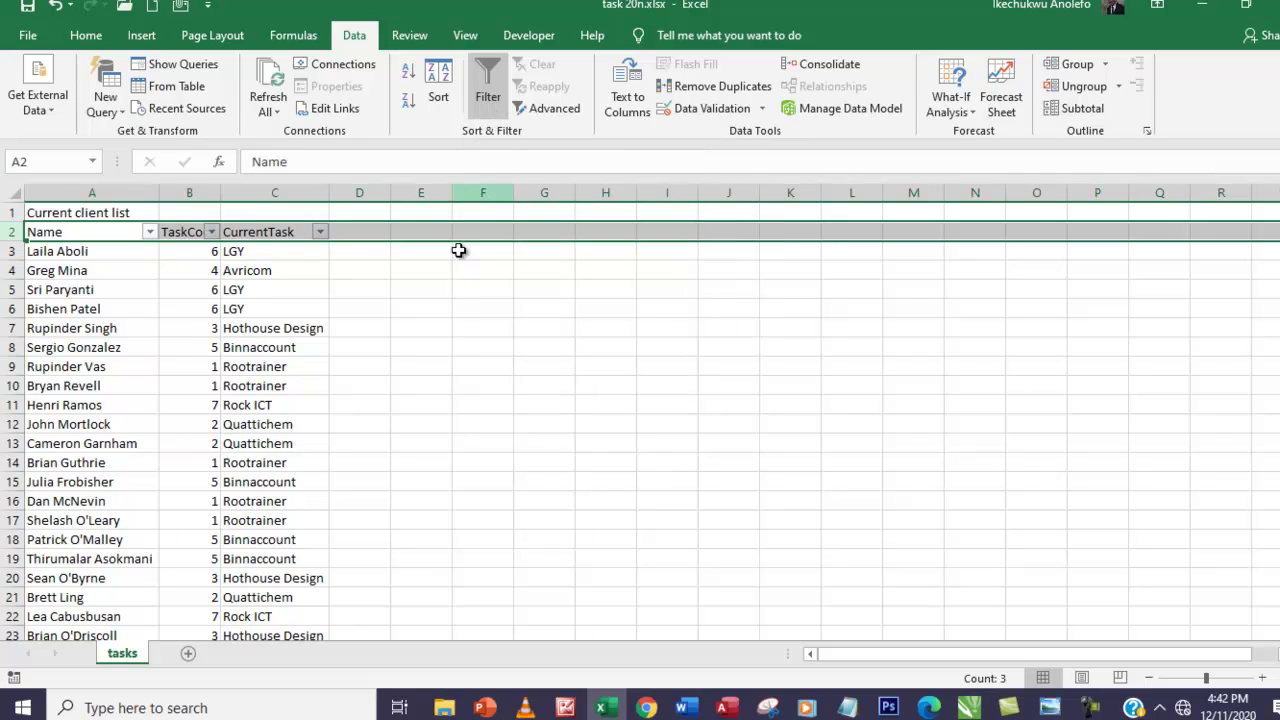
{"action": "left_click", "coordinate": [320, 232]}
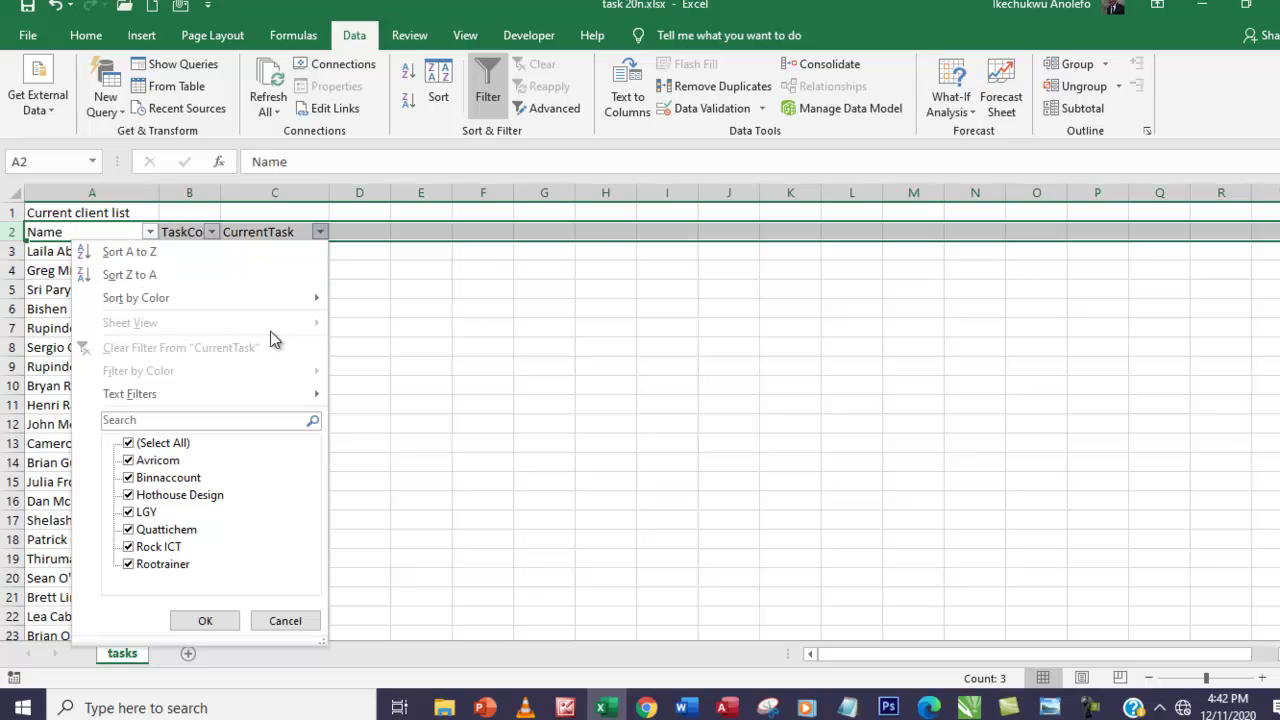
{"action": "left_click", "coordinate": [129, 443]}
{"action": "left_click", "coordinate": [128, 478]}
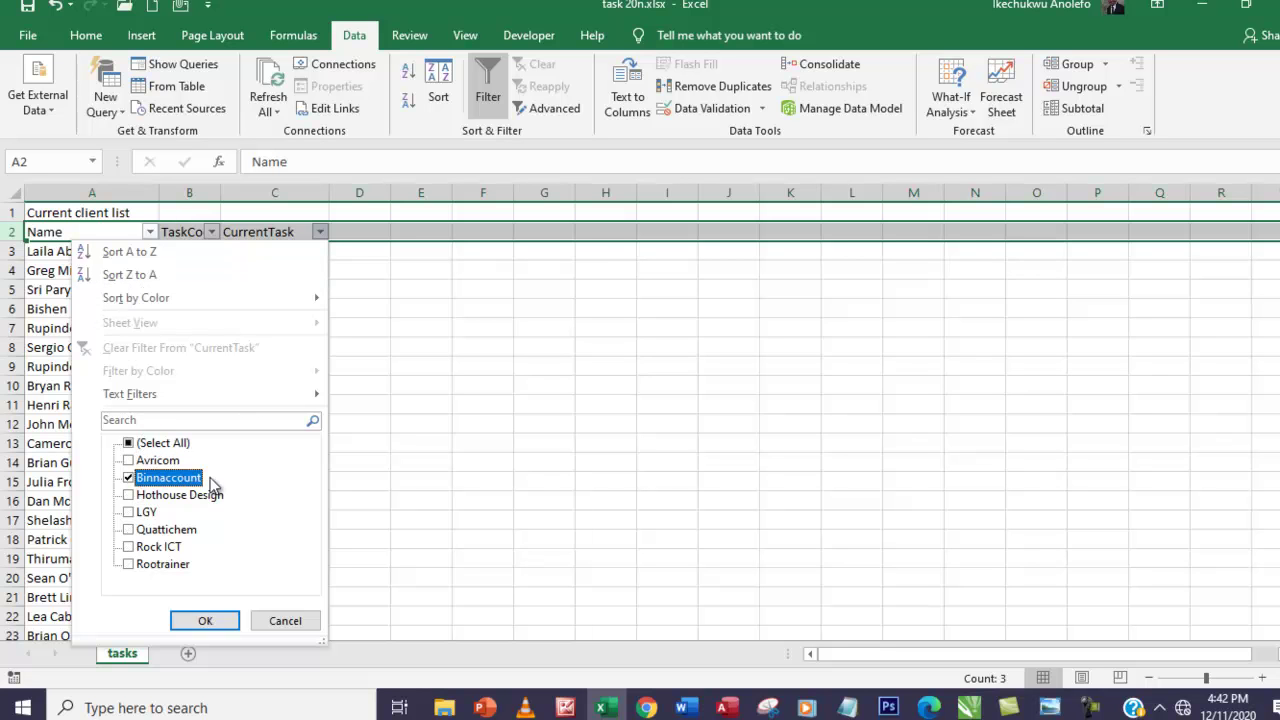
{"action": "left_click", "coordinate": [197, 627]}
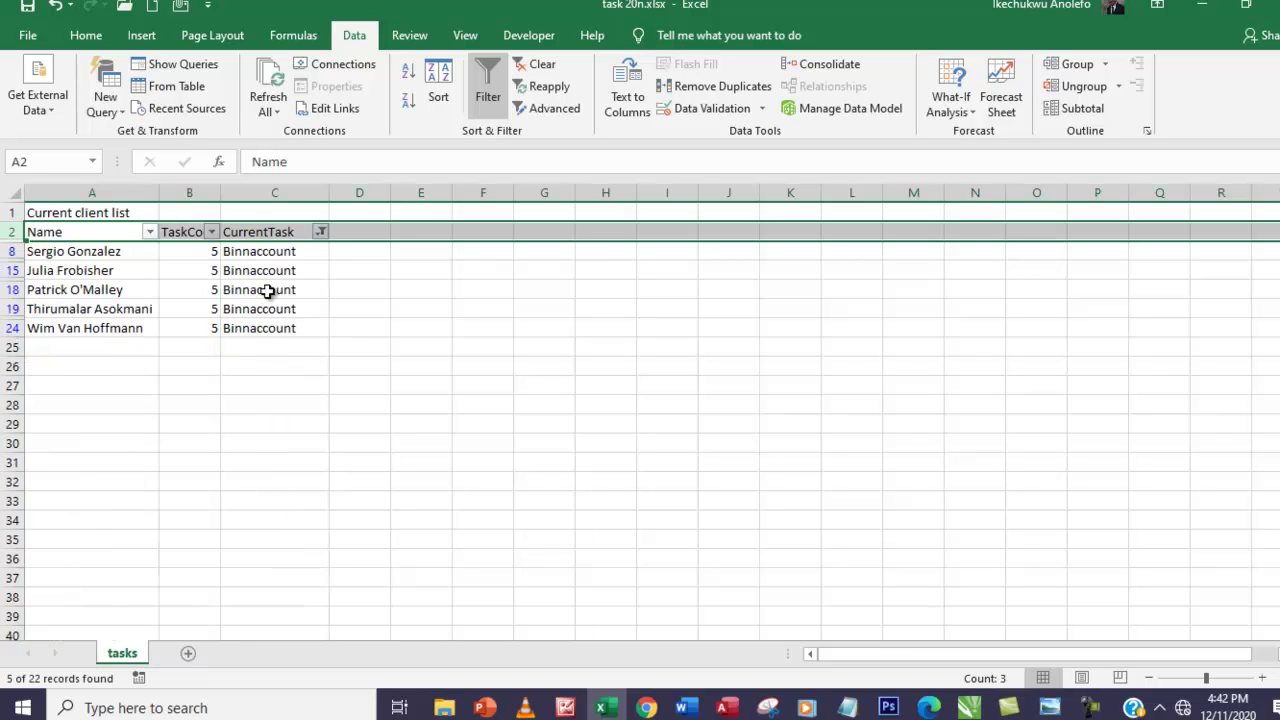
{"action": "left_click", "coordinate": [371, 231]}
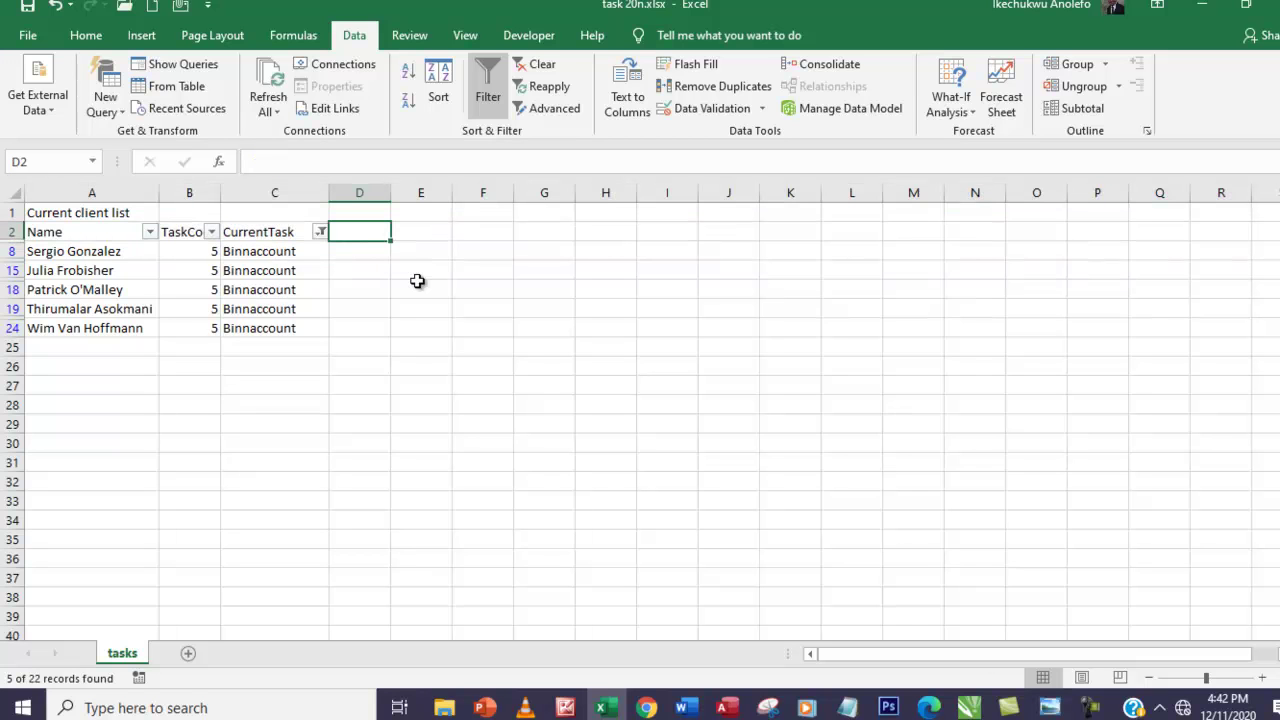